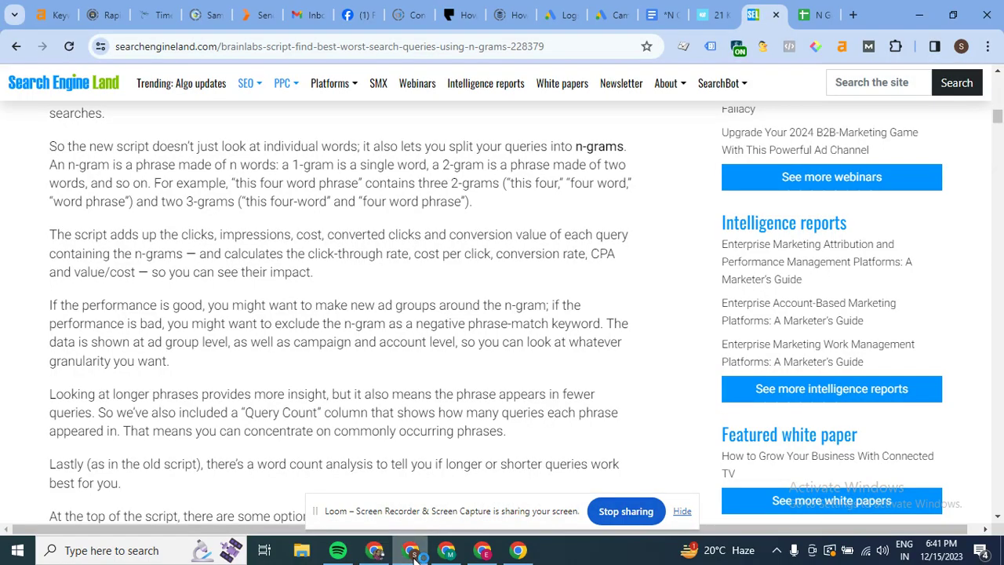
- Scroll back up to the headline of the AdWords n-gram script article
scroll(999, 119, "up", 1)
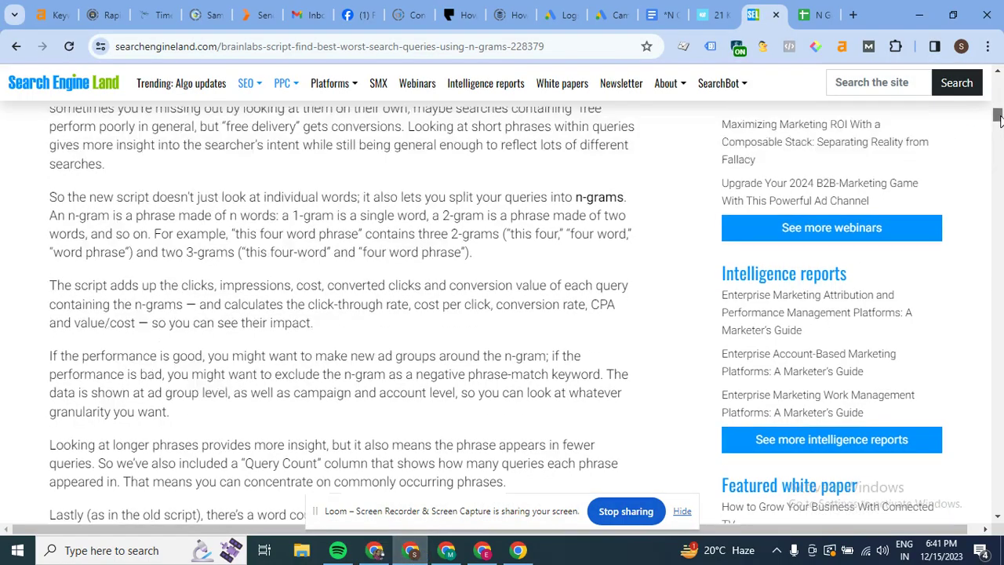
left_click_drag(998, 119, 997, 99)
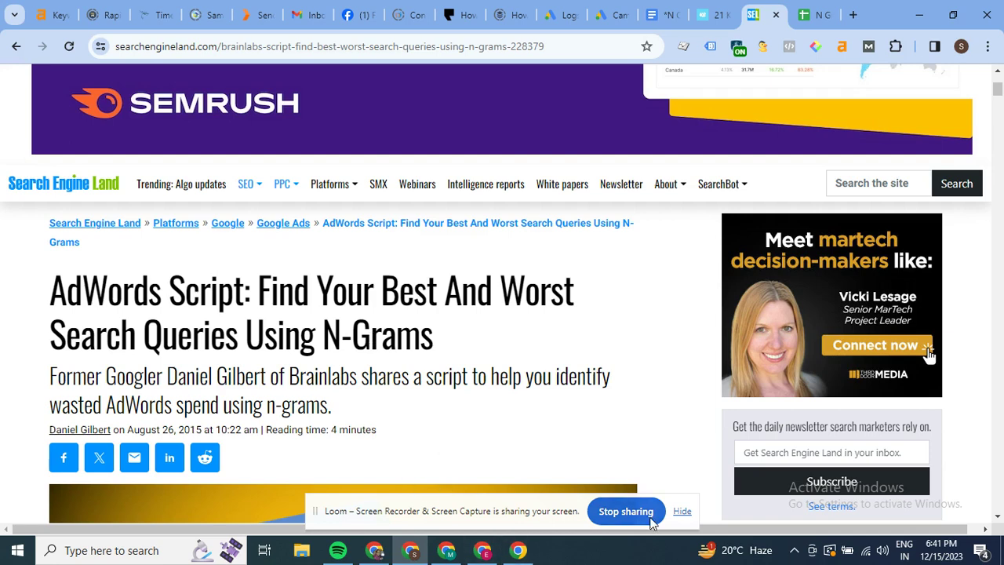
- Scroll down through the article's script options list, then back up to the top
scroll(999, 520, "down", 3)
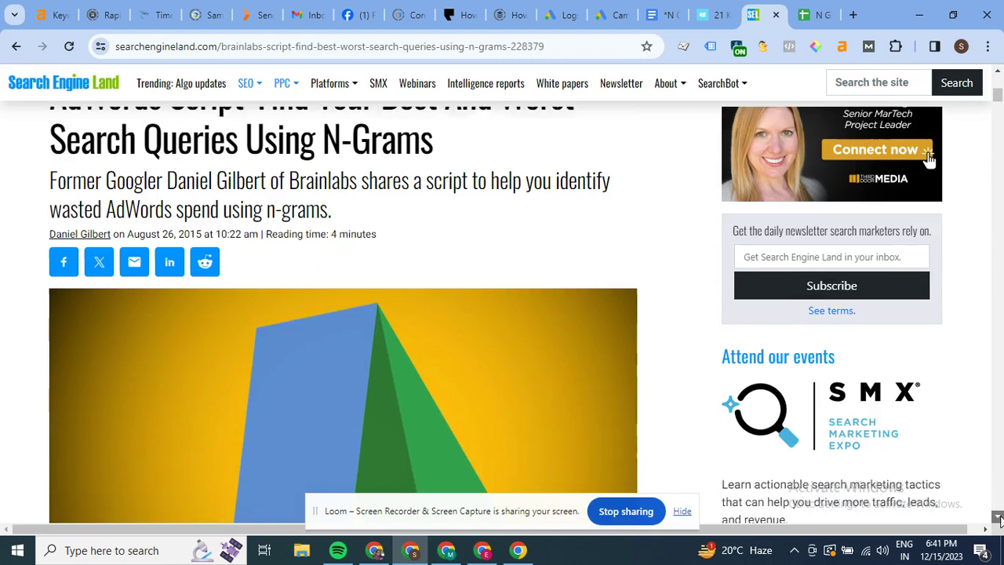
scroll(999, 520, "down", 3)
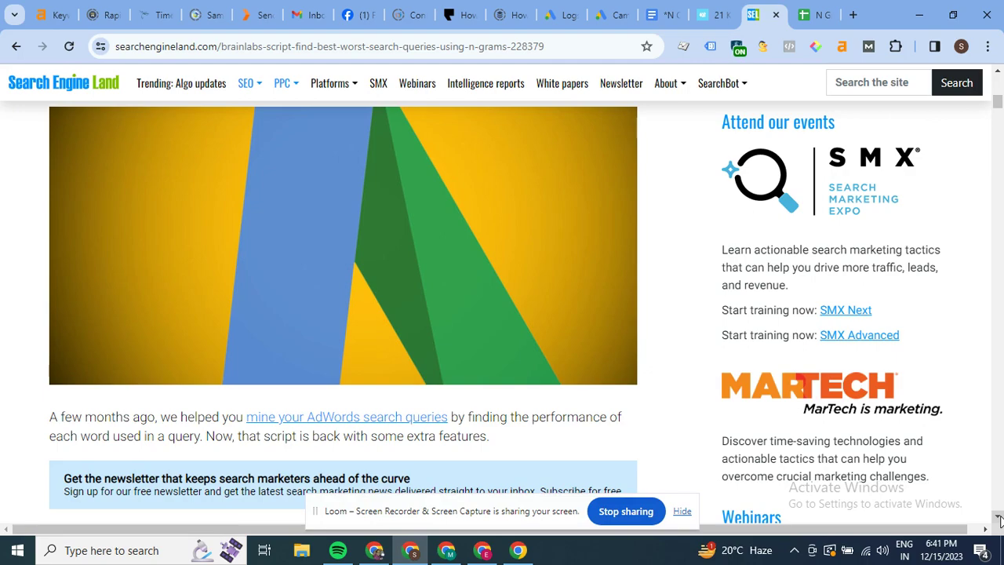
scroll(999, 519, "down", 3)
scroll(999, 519, "down", 1)
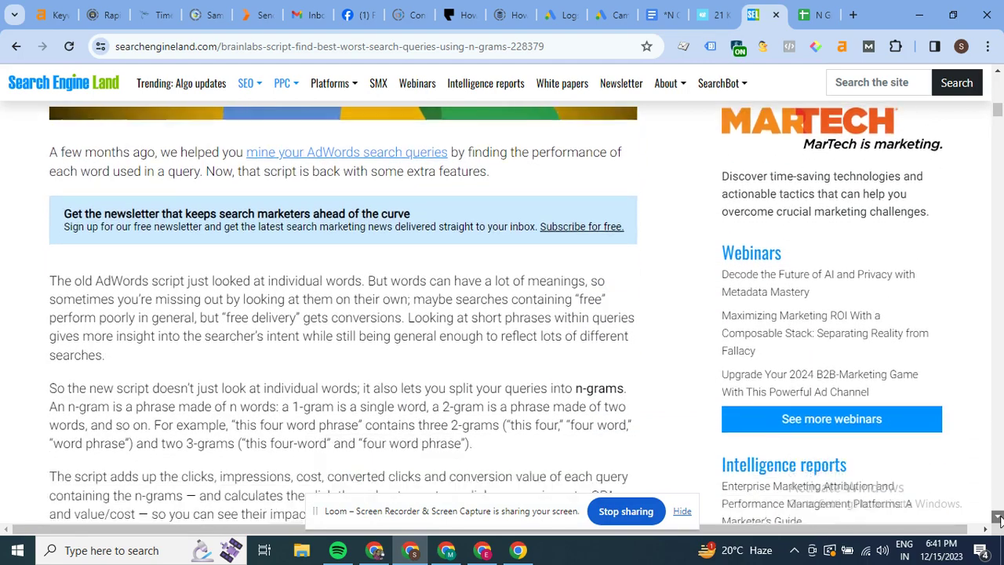
scroll(999, 519, "down", 1)
scroll(999, 519, "down", 1)
scroll(999, 520, "down", 2)
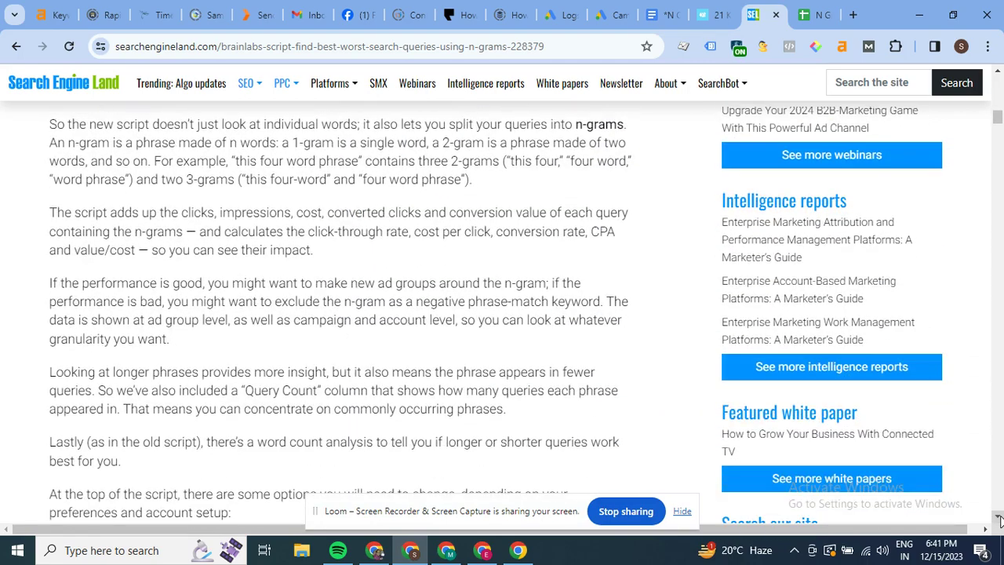
scroll(999, 520, "down", 1)
scroll(999, 519, "down", 2)
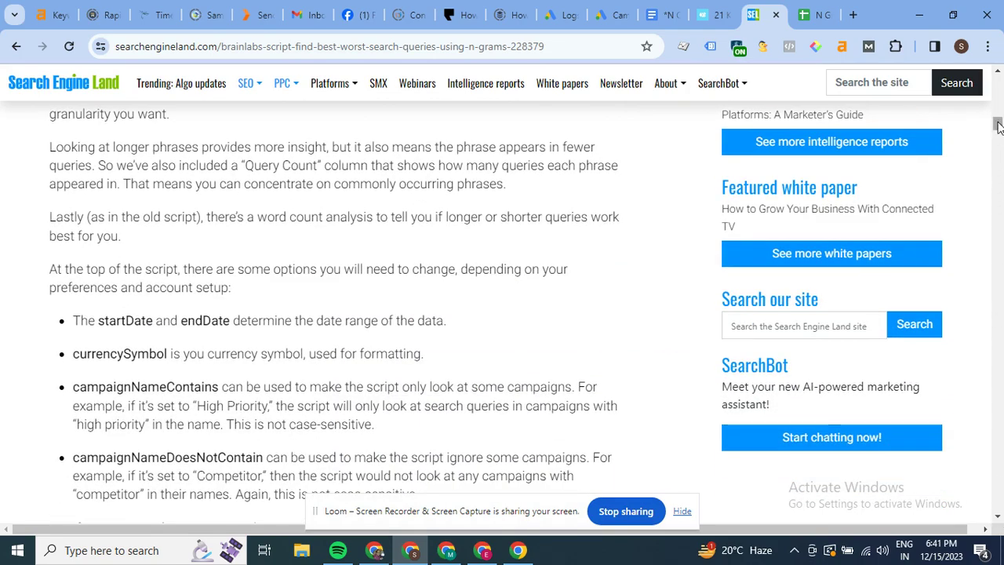
left_click_drag(998, 125, 999, 94)
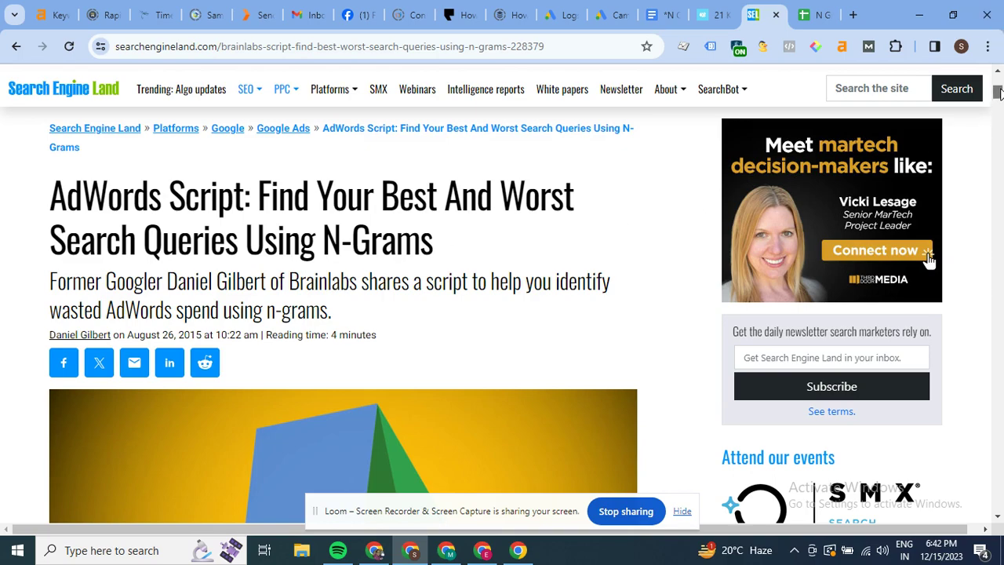
left_click_drag(998, 92, 998, 135)
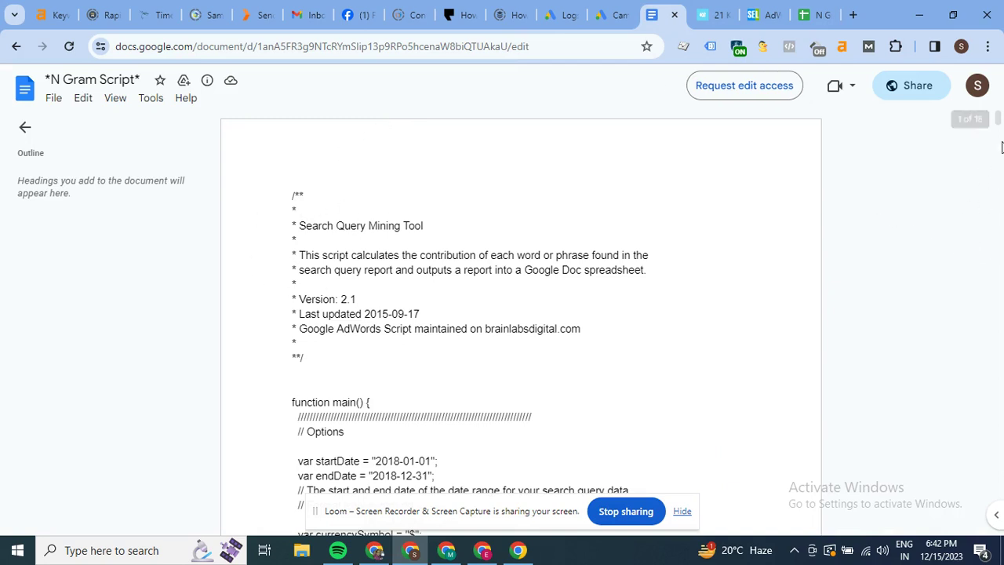
- Review the script's header comment and its Options block with 2018 dates and campaign filters
scroll(999, 117, "down", 1)
scroll(999, 117, "down", 1)
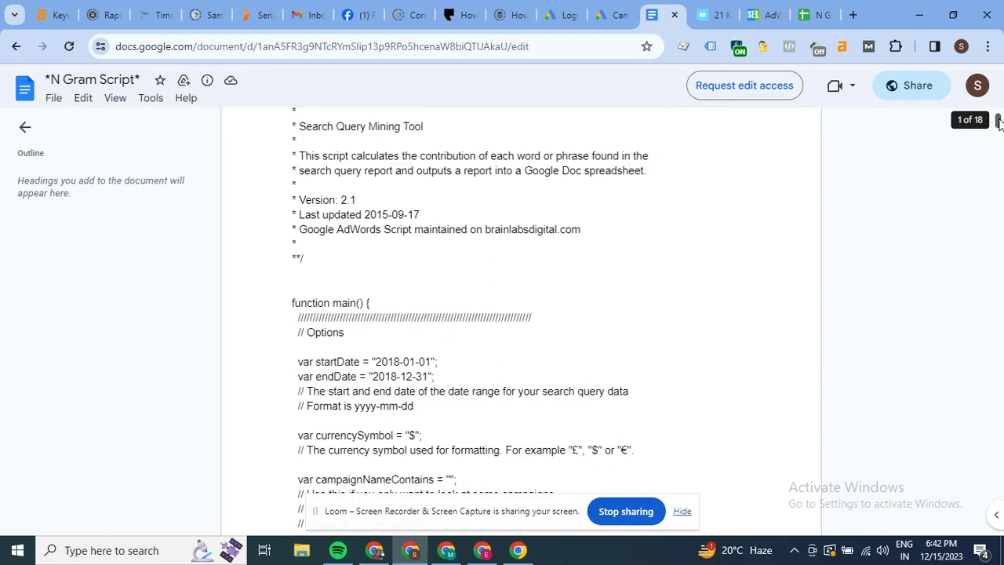
scroll(999, 117, "up", 1)
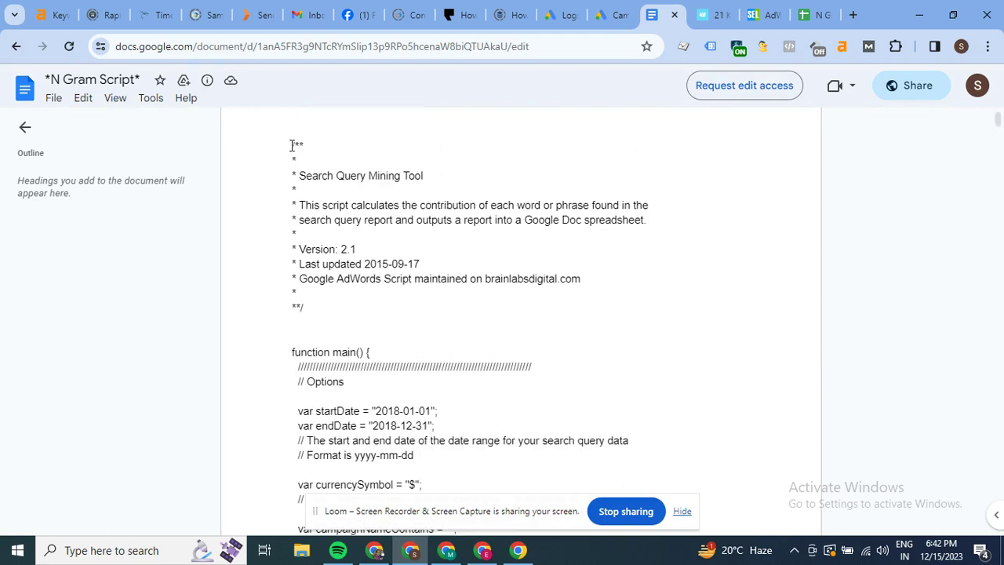
left_click_drag(292, 146, 351, 205)
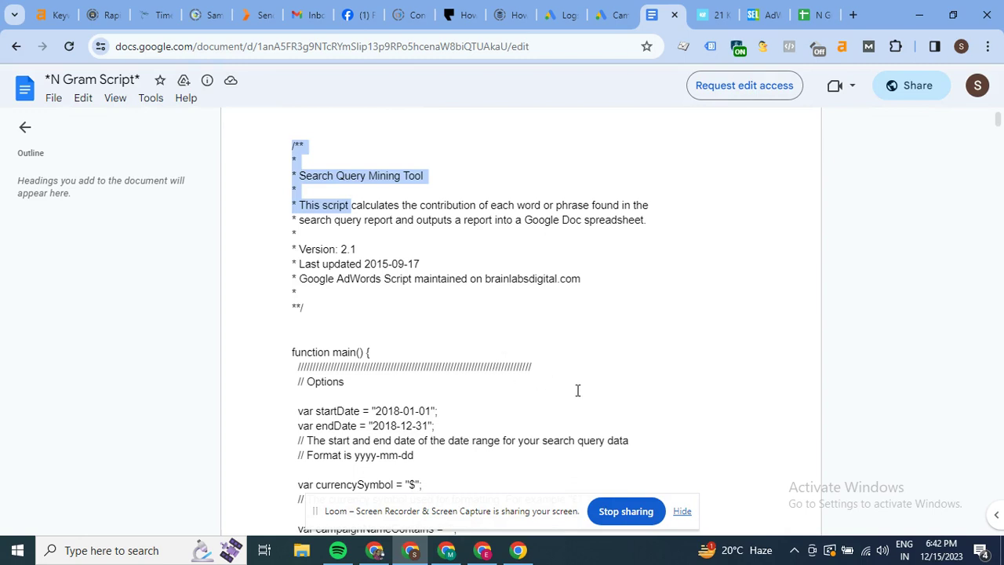
mouse_move(999, 120)
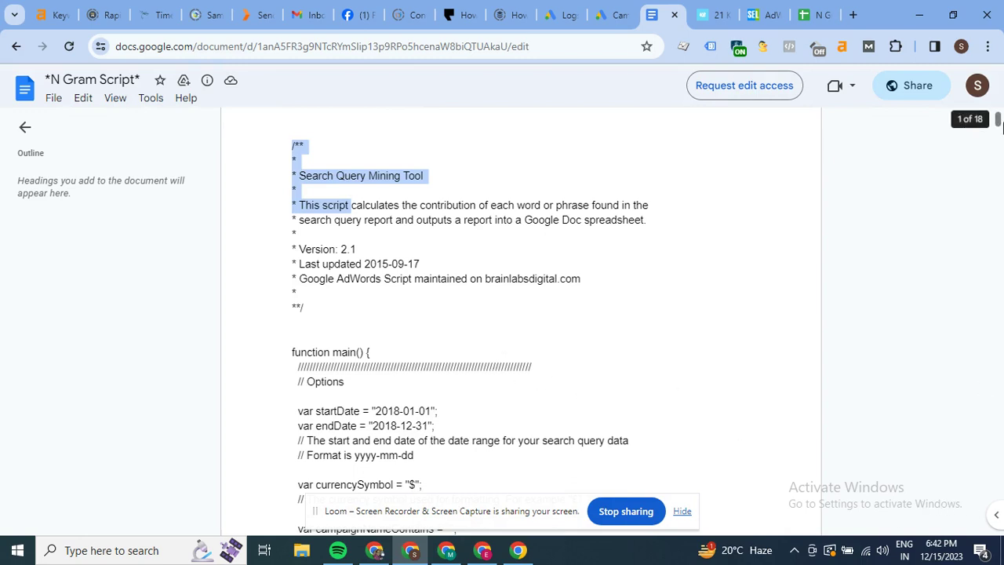
scroll(999, 118, "down", 1)
scroll(998, 118, "down", 1)
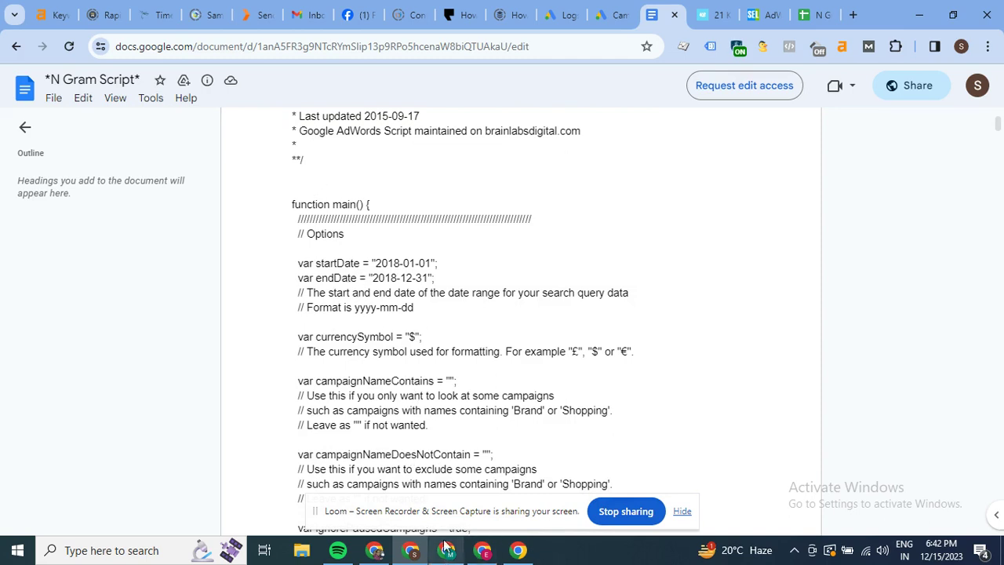
- Open the N Gram Adscript in the Google Ads script editor from the Scripts list
left_click(617, 6)
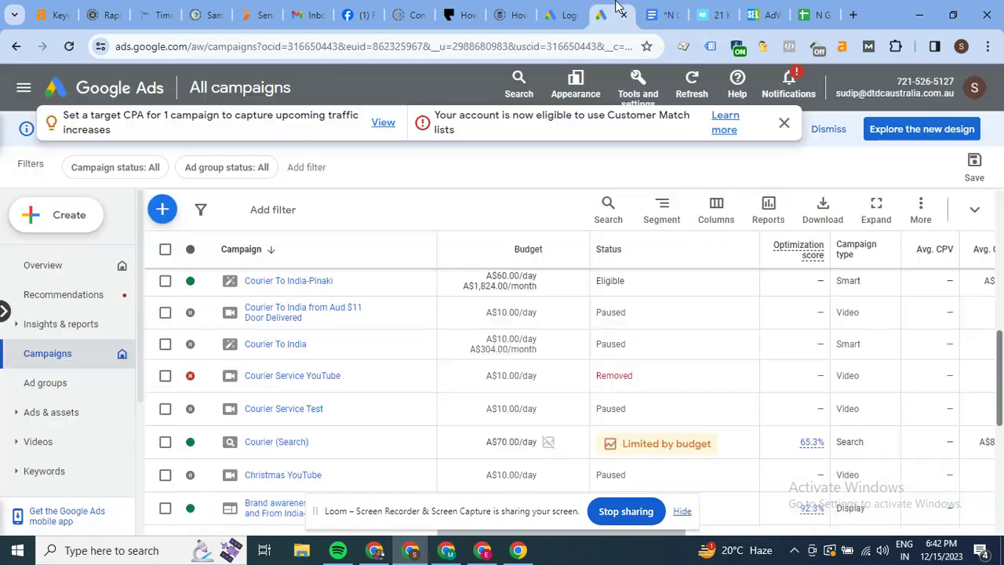
left_click(571, 10)
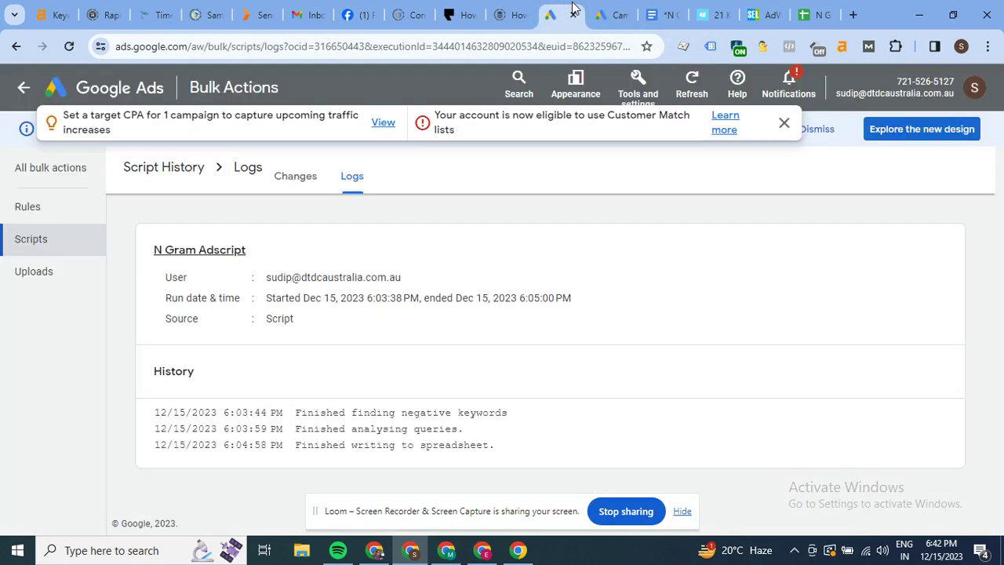
left_click(24, 251)
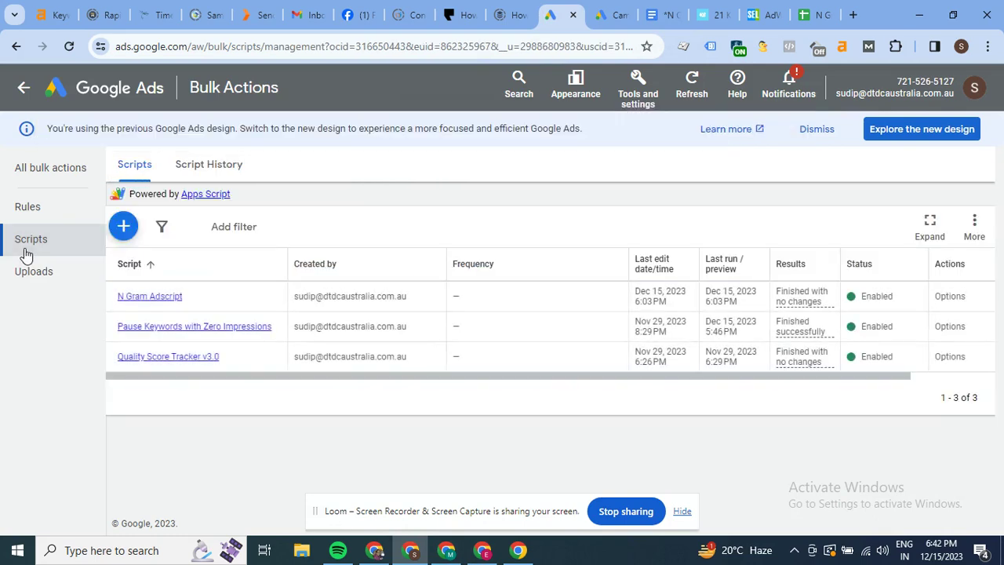
left_click(150, 298)
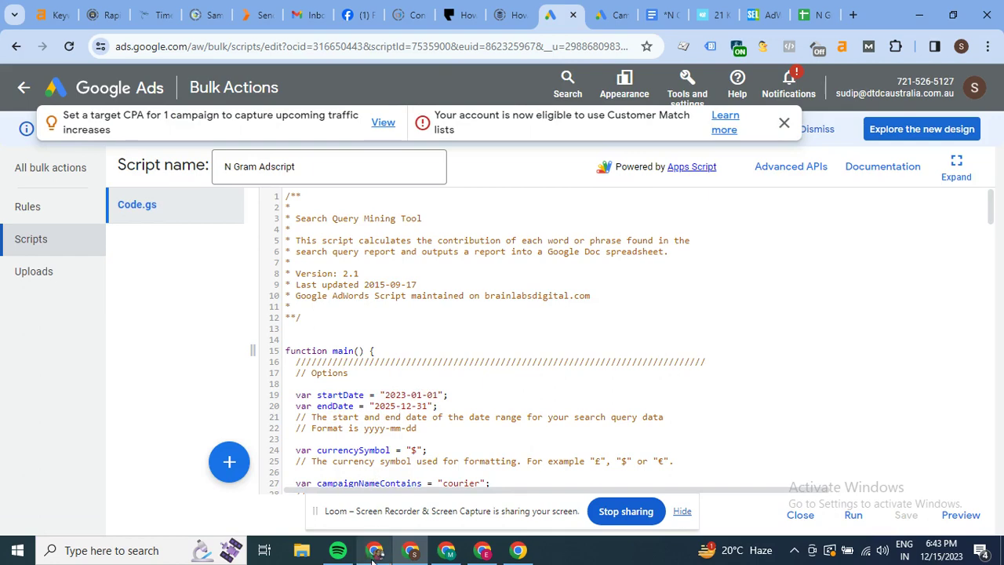
- Return to the N Gram Script document and view its campaignNameContains options
left_click(663, 15)
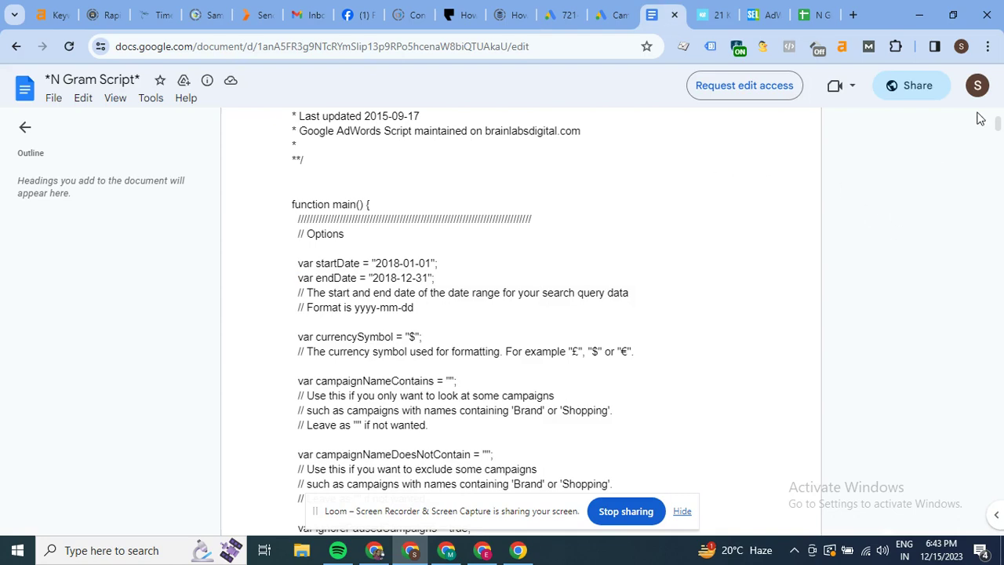
scroll(998, 130, "down", 1)
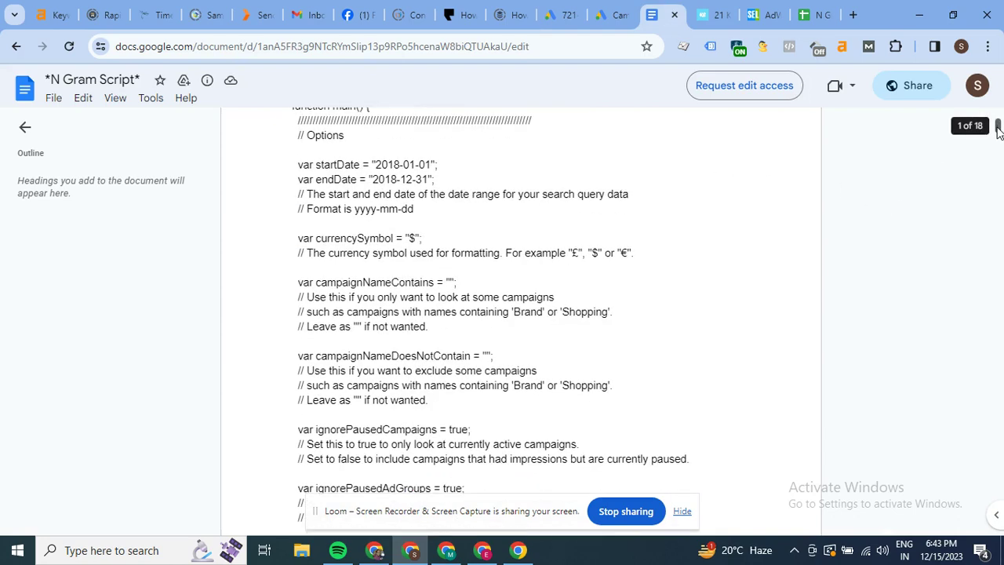
left_click_drag(998, 130, 999, 138)
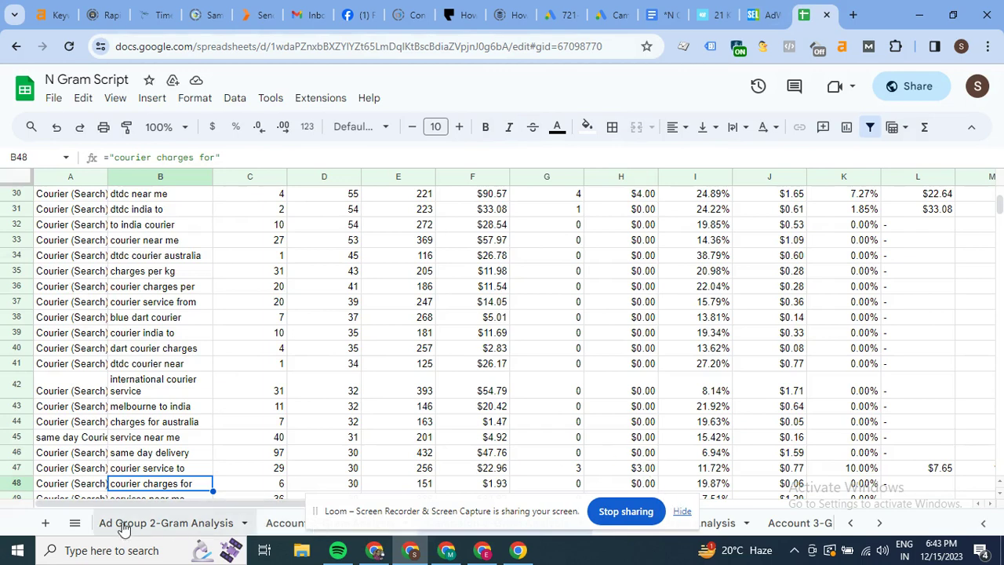
- View the Ad Group 2-Gram Analysis sheet, then switch to the empty Sheet1
left_click(123, 524)
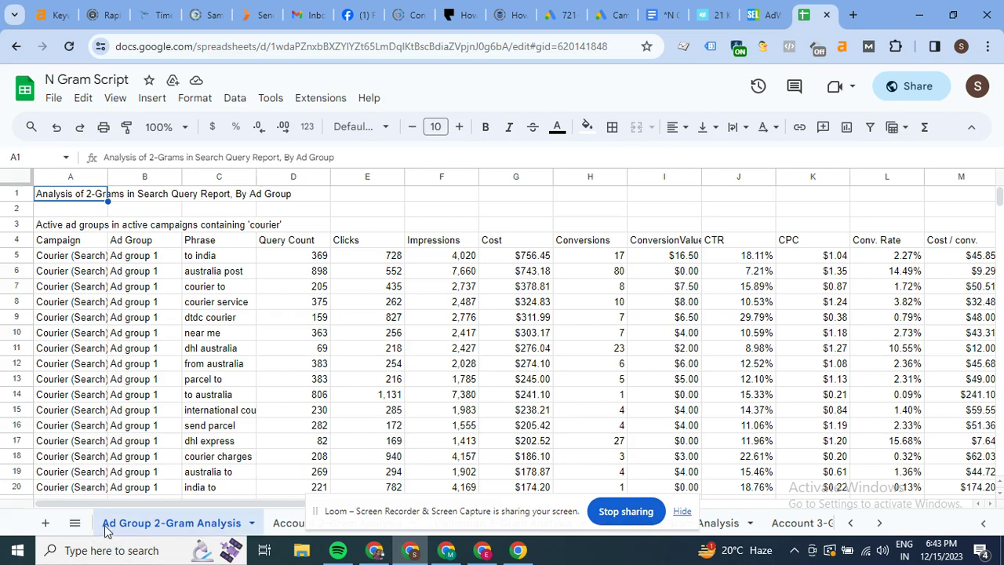
left_click(848, 524)
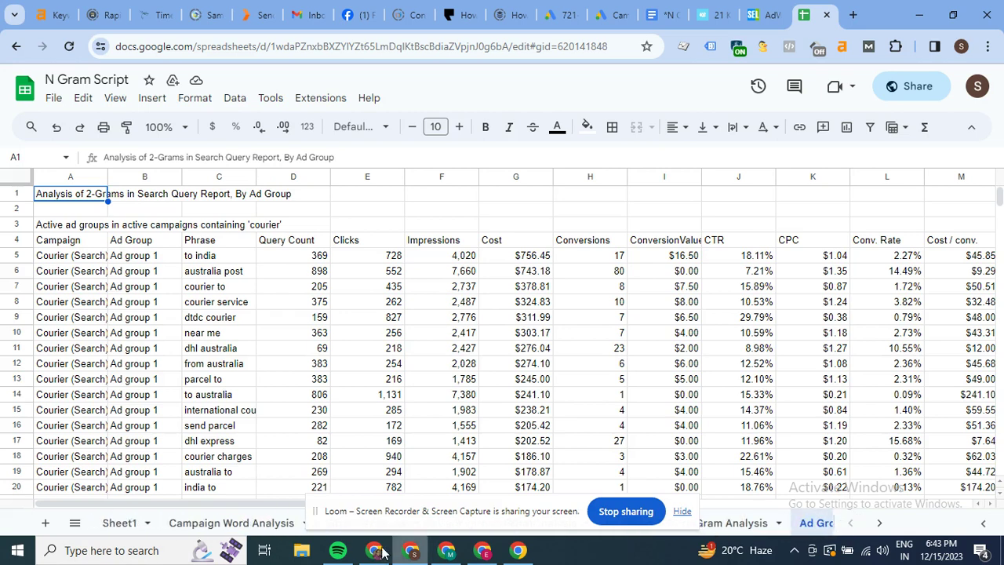
left_click(118, 525)
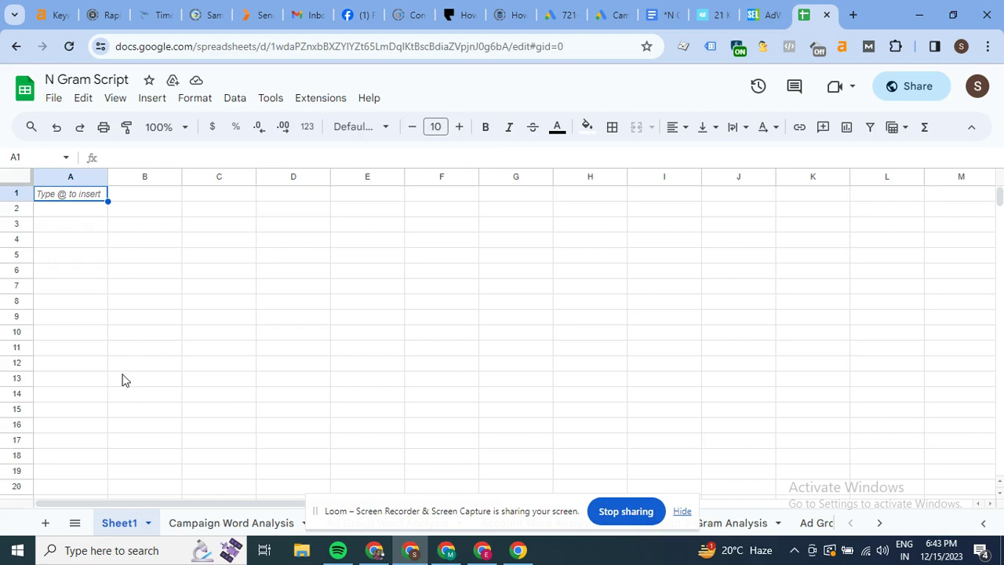
- Confirm link holders have Editor access and select the spreadsheet's URL
left_click(894, 88)
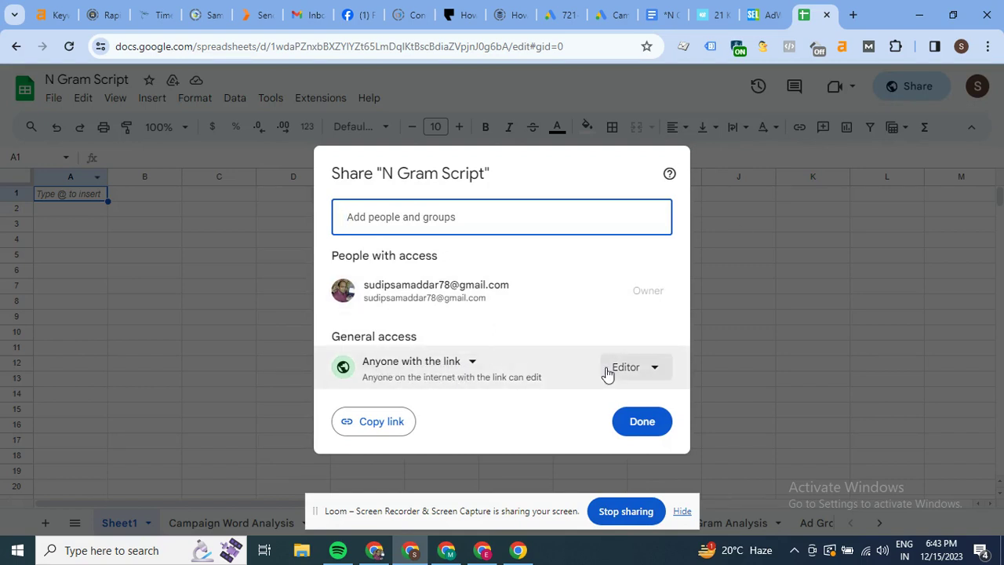
left_click(654, 371)
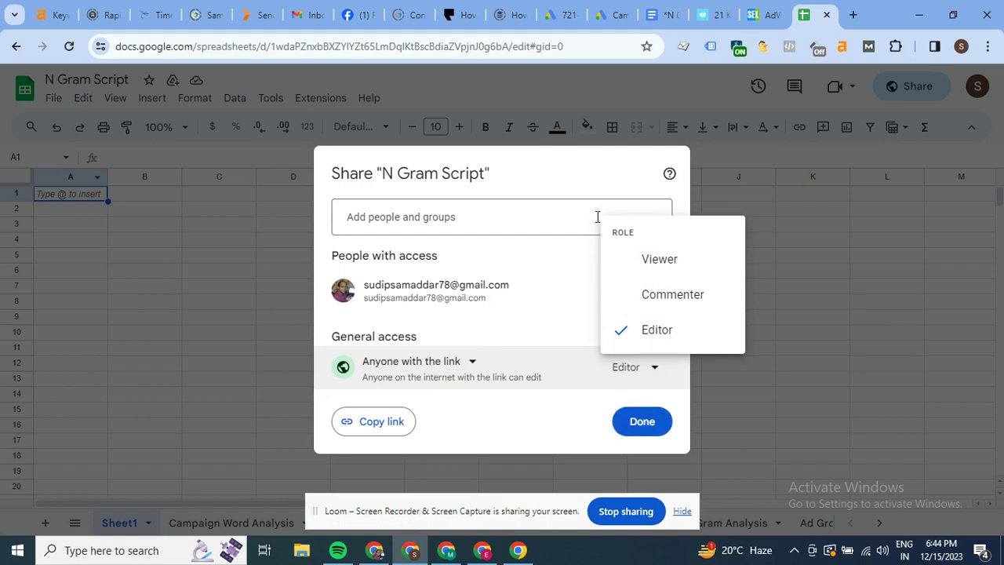
left_click(451, 43)
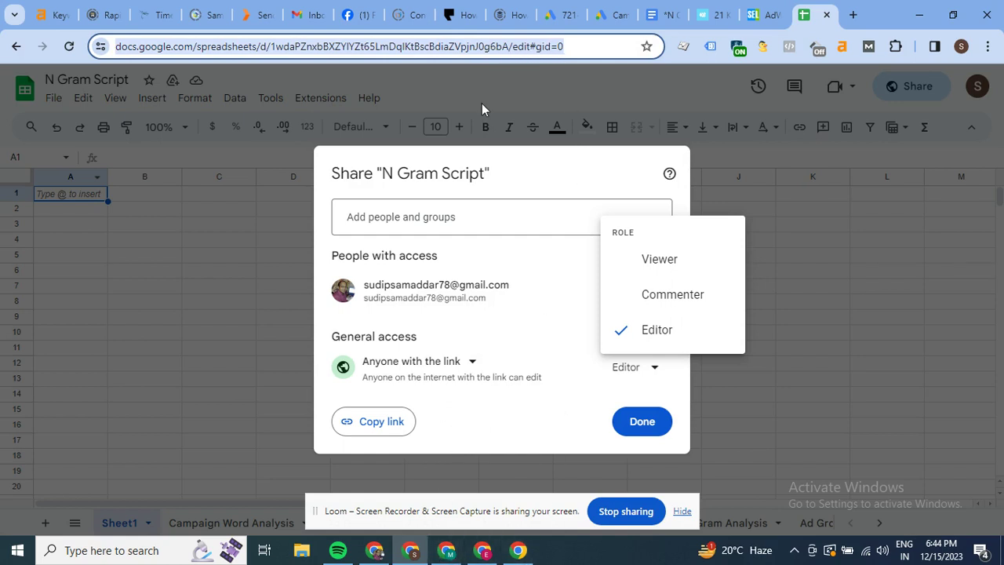
left_click(552, 9)
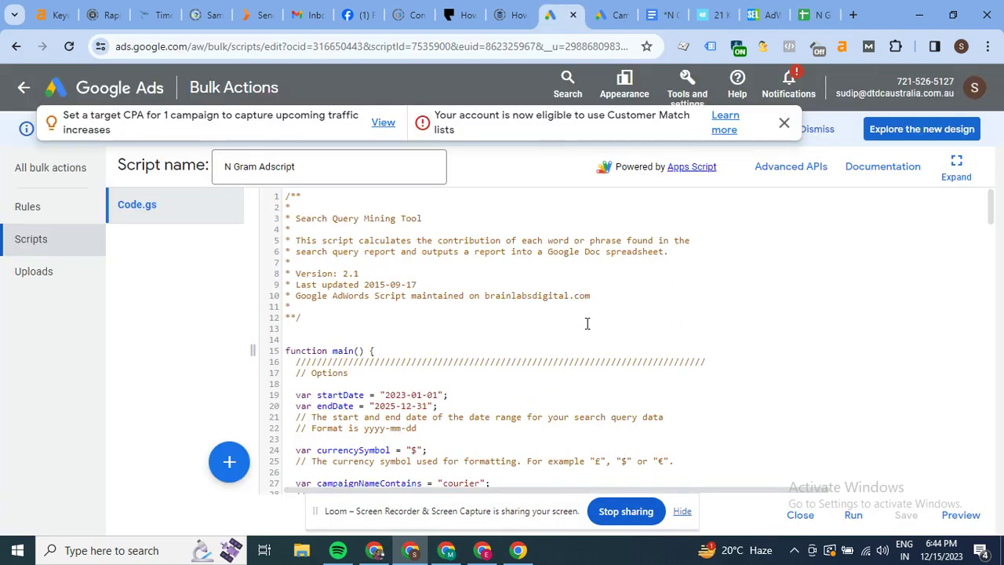
- Scroll the Code.gs options and highlight the 'courier' campaignNameContains value on line 27
left_click_drag(992, 214, 993, 227)
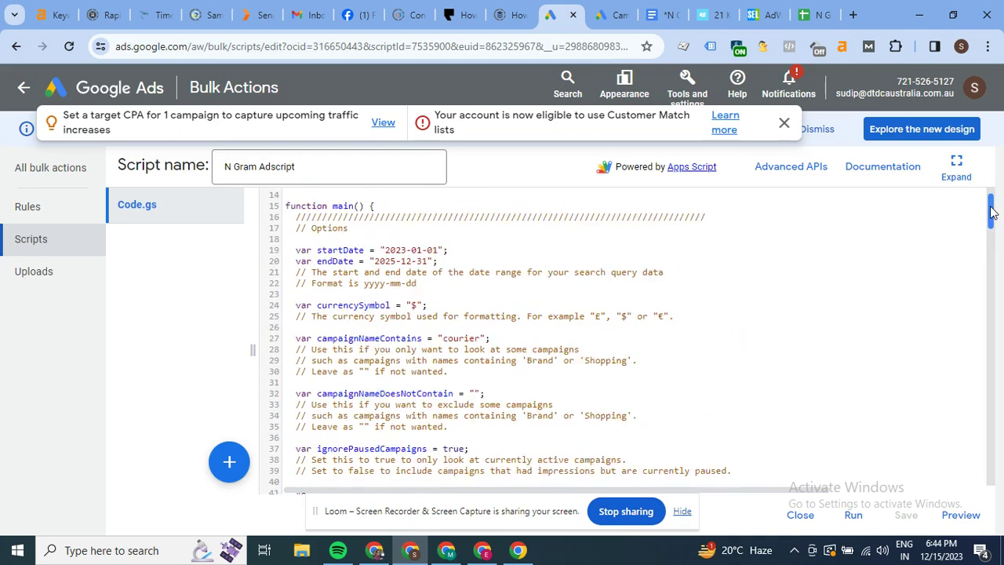
scroll(993, 210, "up", 5)
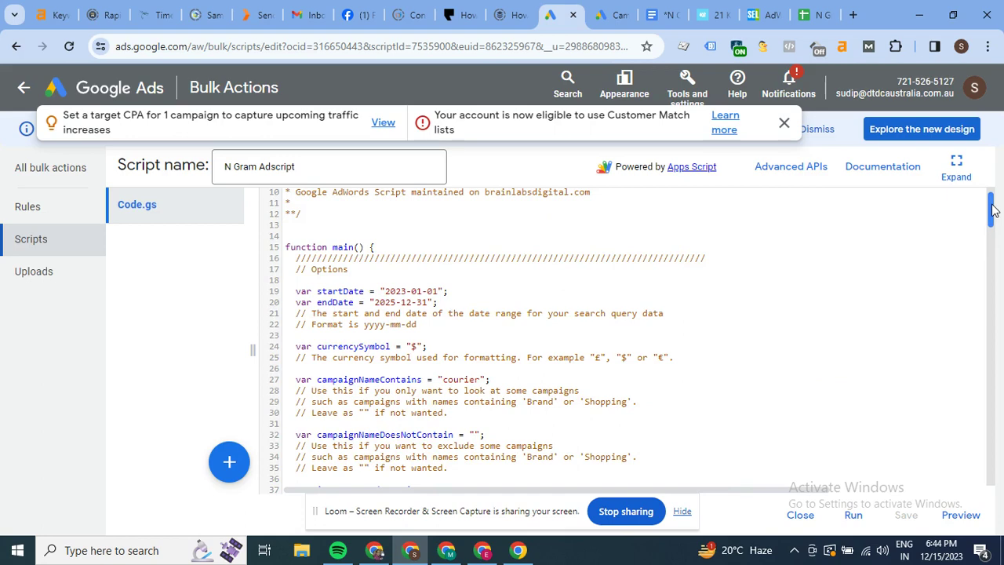
scroll(993, 210, "up", 2)
scroll(993, 210, "up", 1)
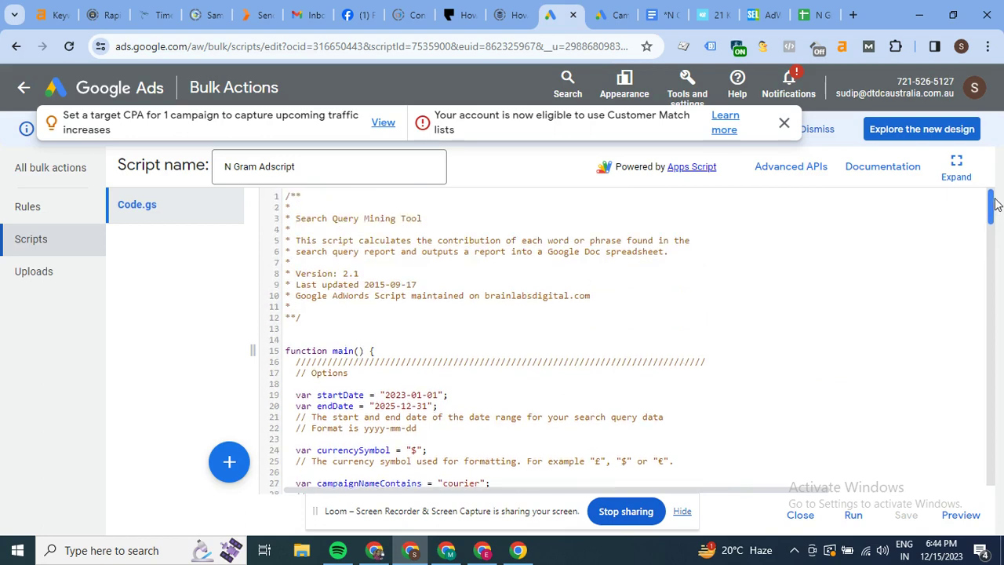
scroll(993, 212, "down", 4)
scroll(993, 215, "down", 1)
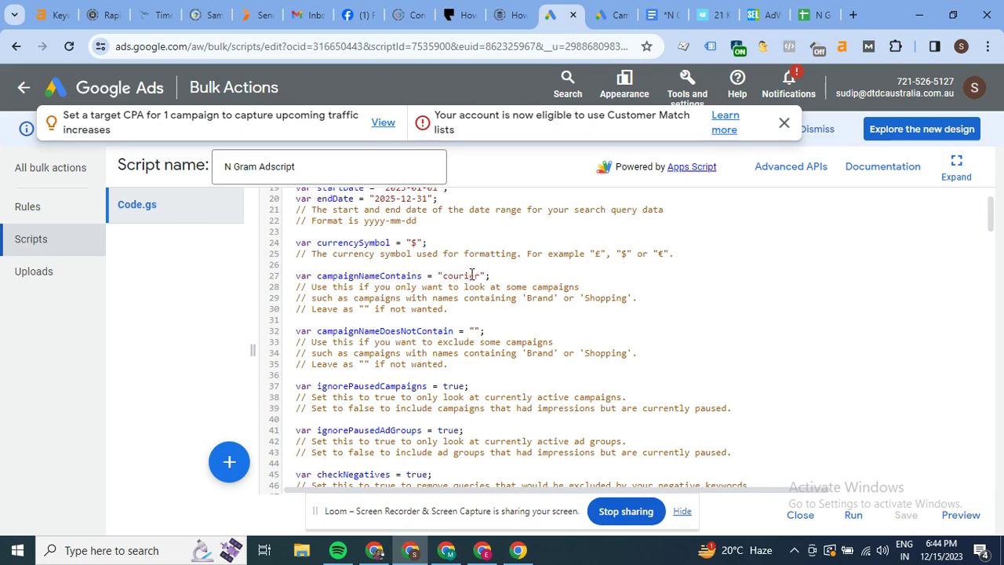
left_click_drag(479, 276, 442, 276)
- Compare the original script options in Docs, then view the Courier campaigns in Google Ads
left_click(657, 8)
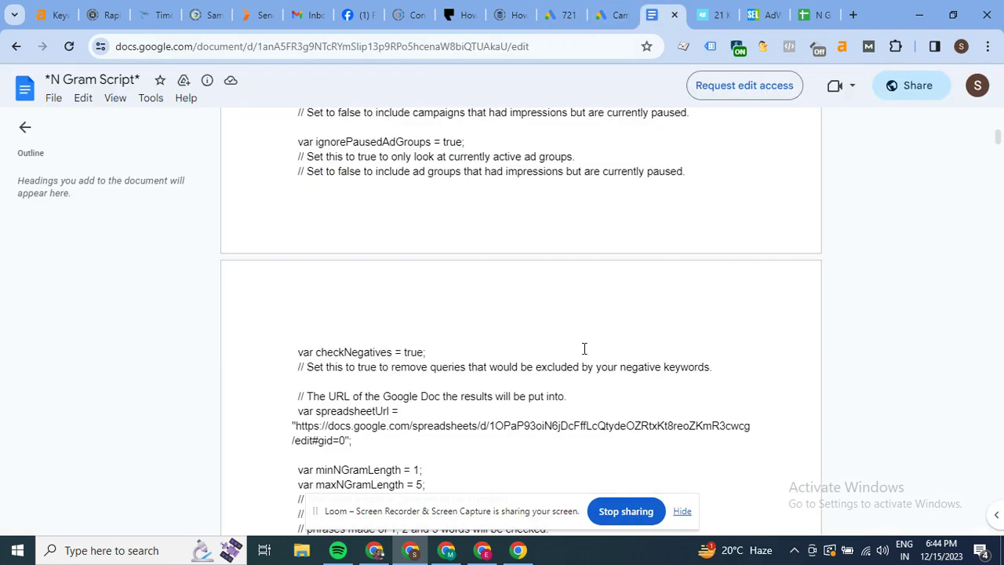
left_click_drag(998, 137, 999, 119)
scroll(998, 119, "down", 2)
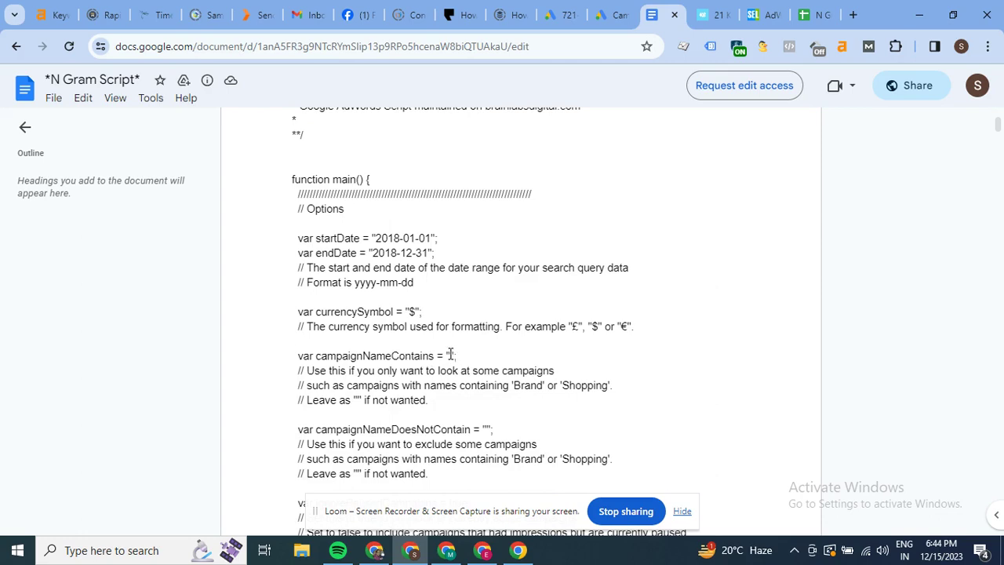
left_click(614, 15)
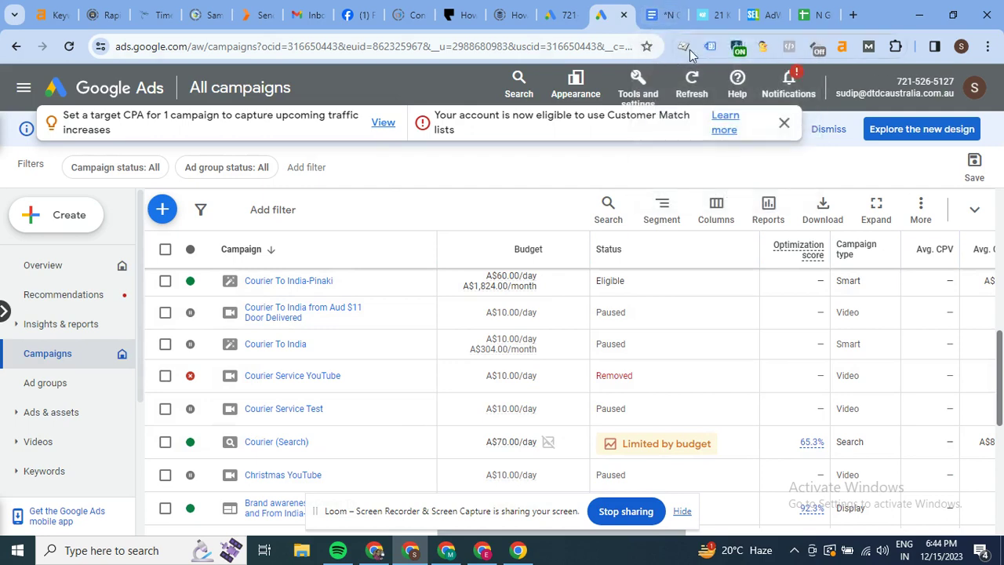
- Deselect the courier filter value and close the Customer Match eligibility notice
left_click(562, 15)
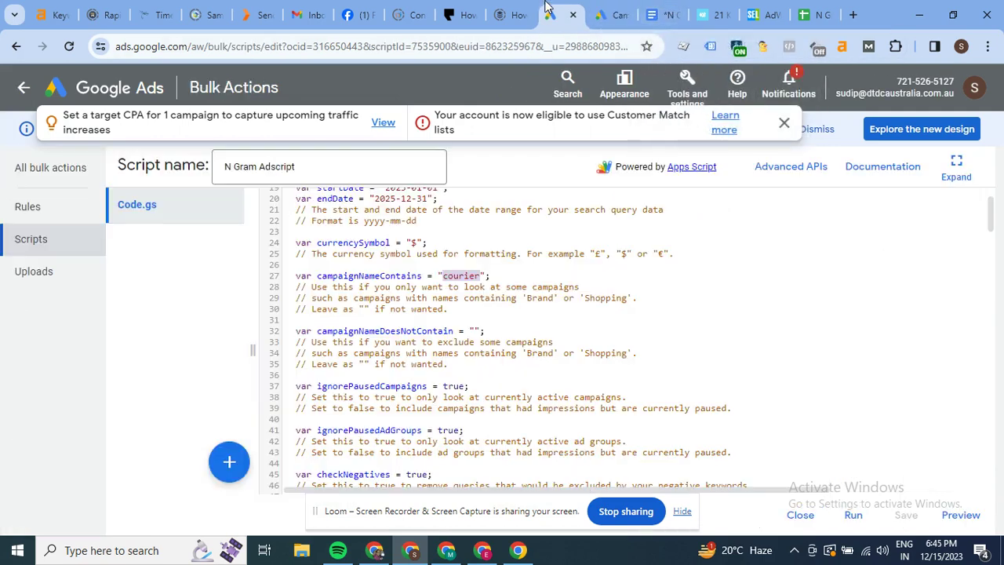
left_click(480, 276)
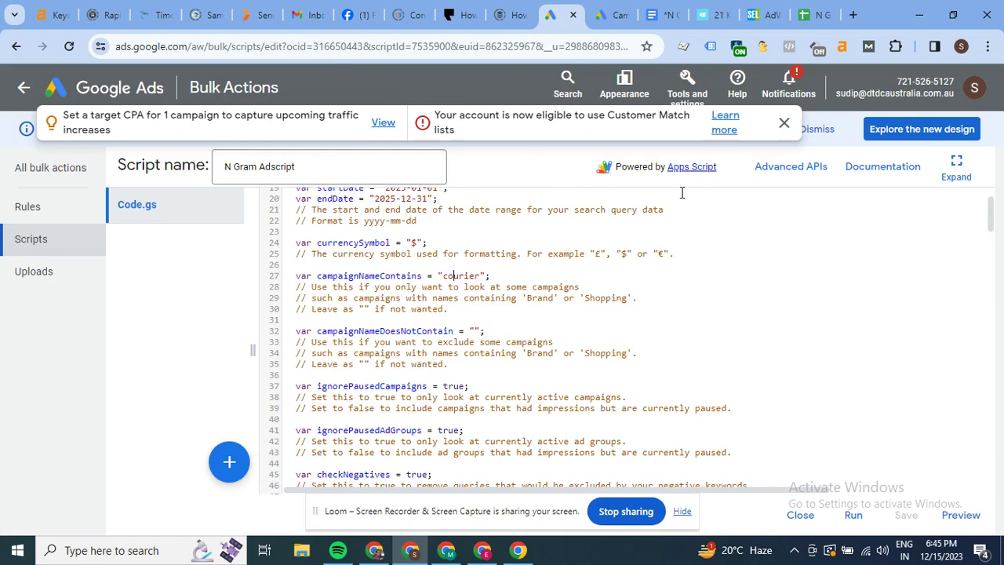
left_click(784, 126)
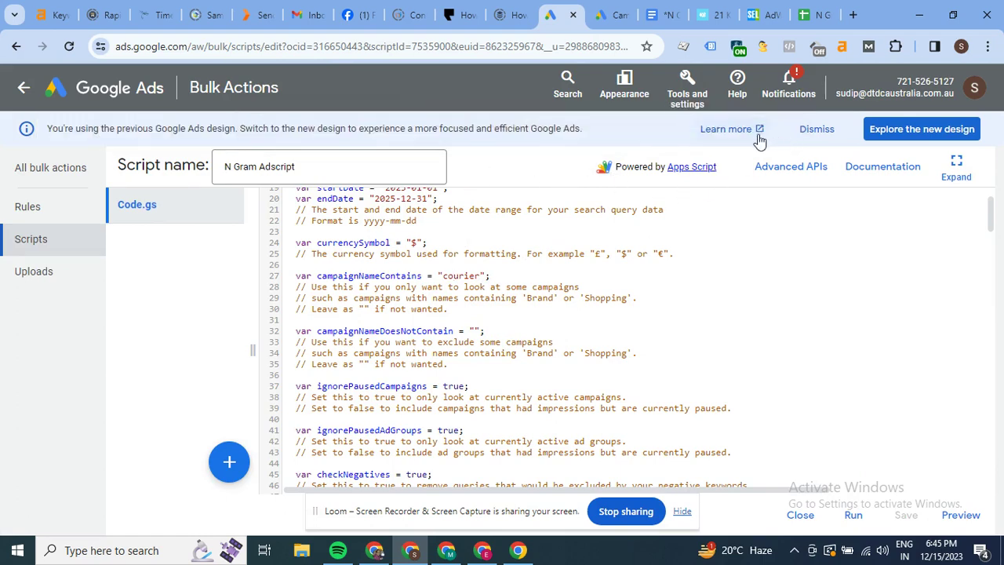
left_click(655, 14)
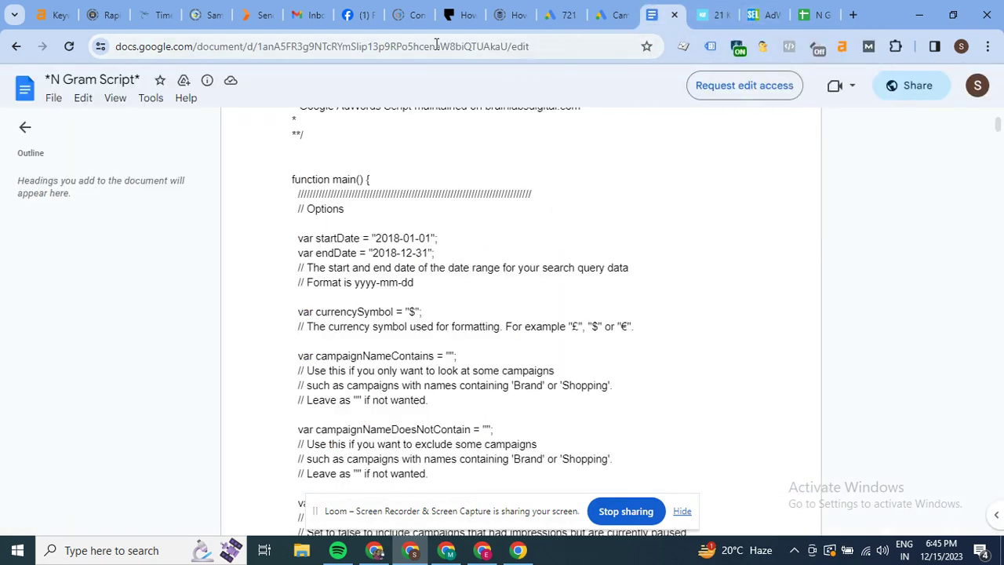
- Dismiss the Share dialog, view the Campaign Word Analysis sheet, then return to the Search Engine Land article
left_click(816, 14)
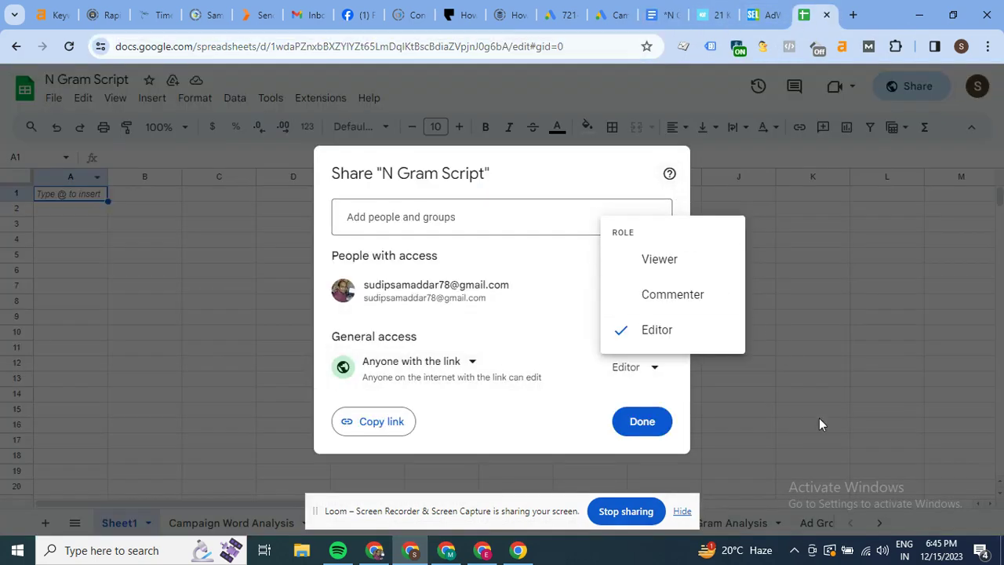
left_click(820, 418)
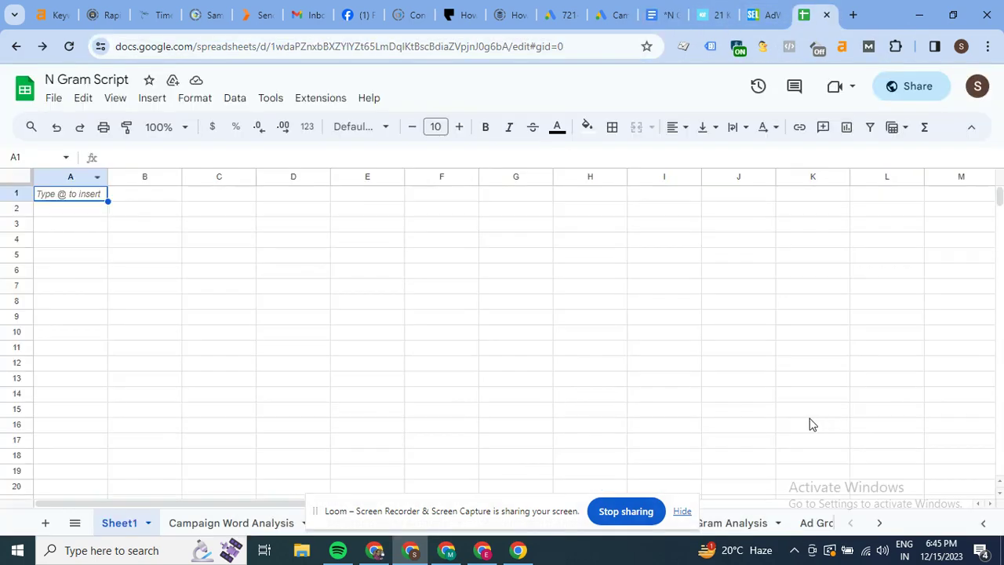
left_click(222, 523)
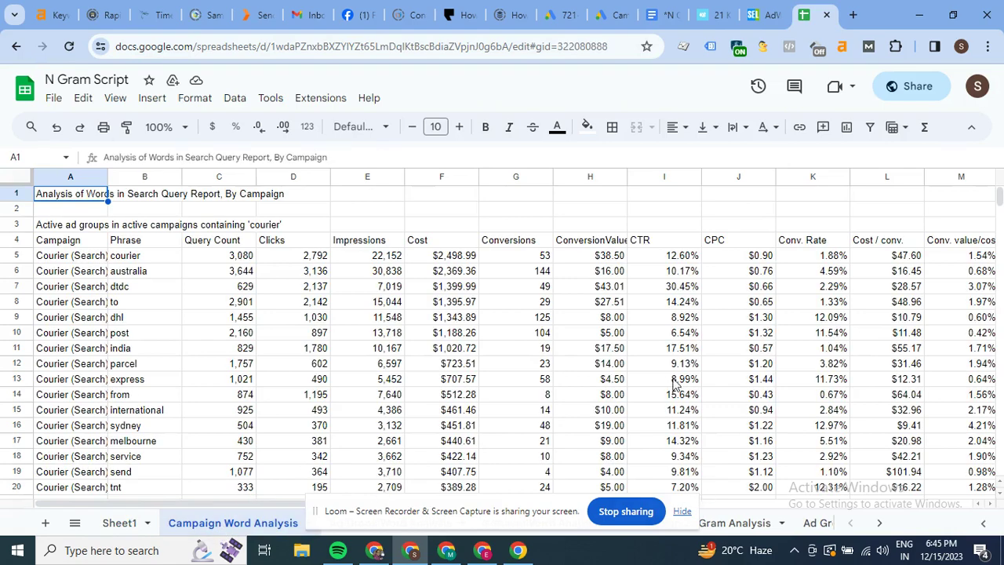
left_click(763, 11)
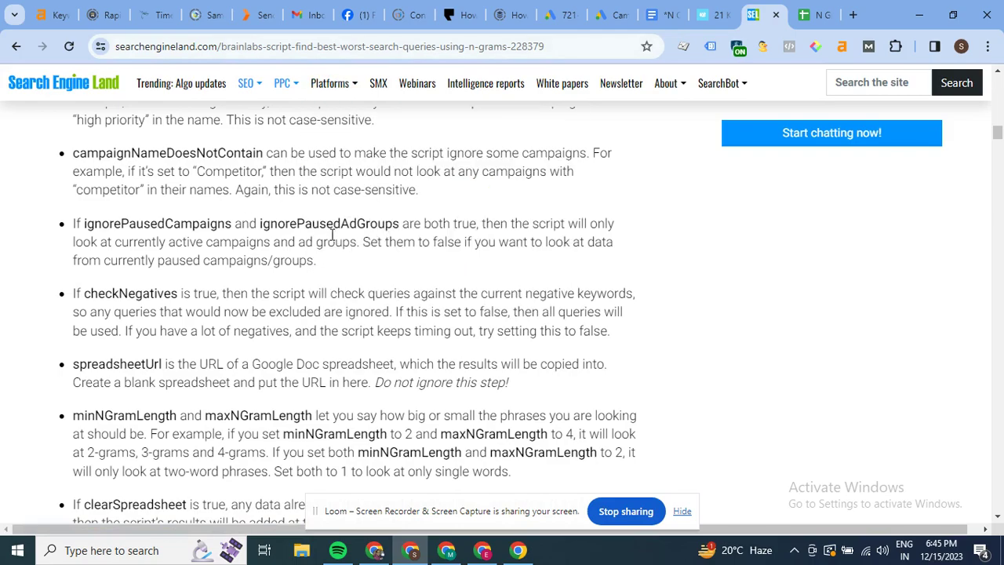
left_click(1000, 116)
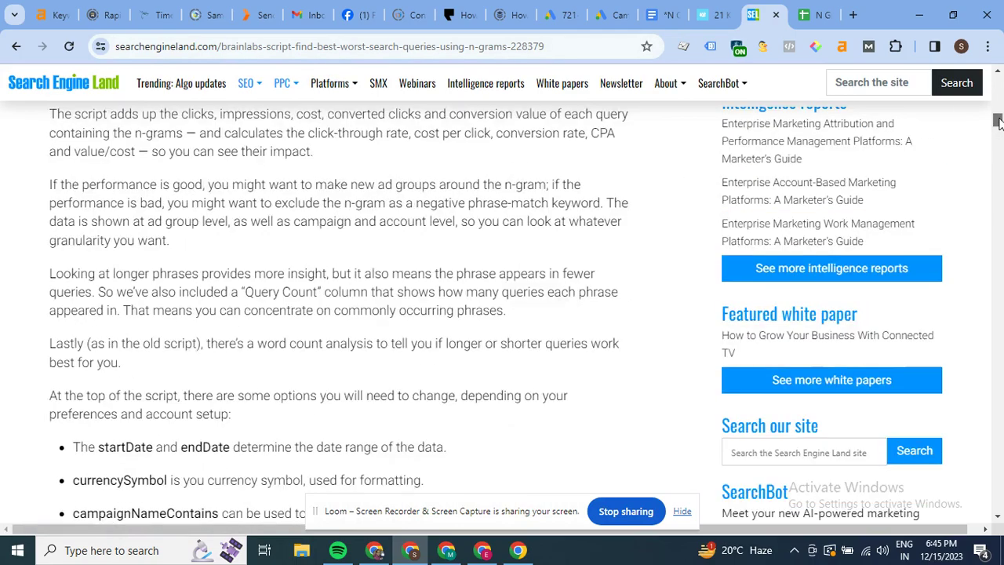
mouse_move(1000, 116)
left_mouse_down()
mouse_move(998, 503)
mouse_move(999, 92)
mouse_move(998, 104)
left_mouse_up()
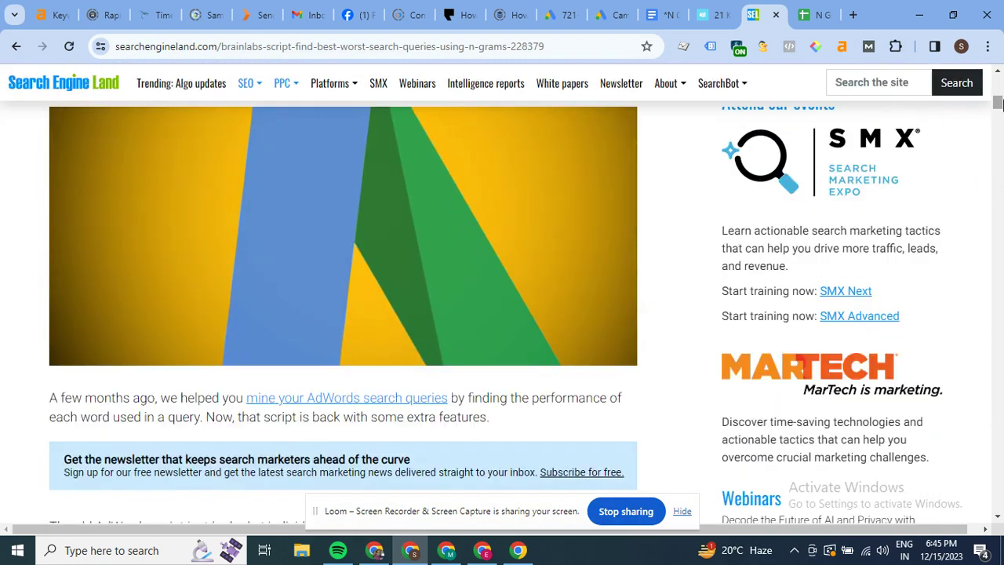
left_click_drag(998, 105, 1000, 115)
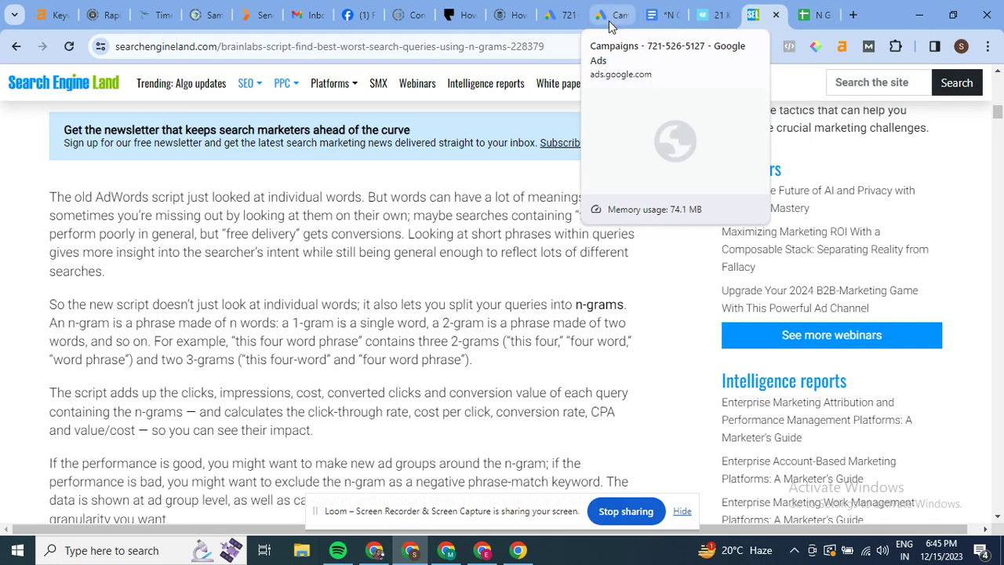
left_click(563, 12)
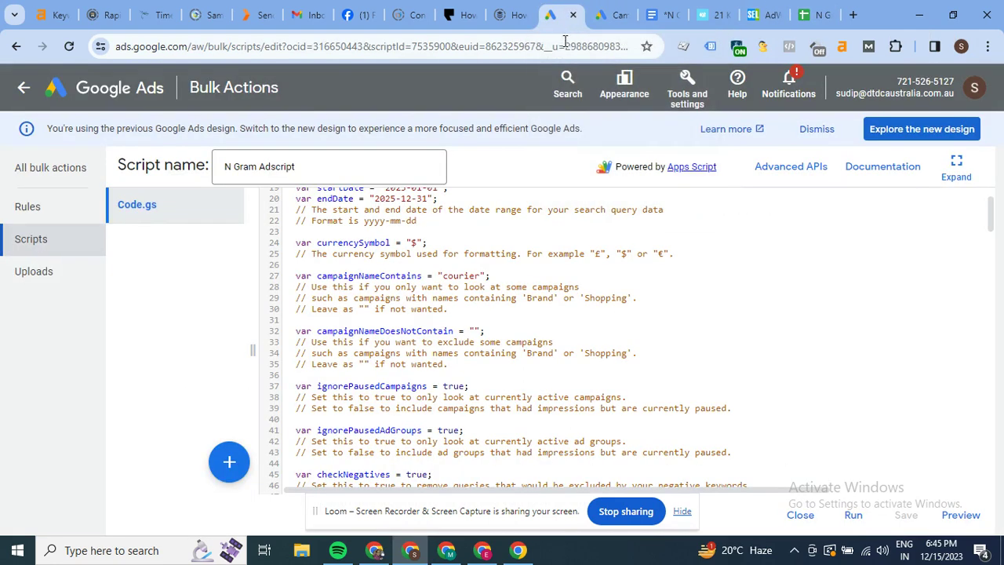
- Create a blank new script from the Scripts list under Tools and settings > Bulk Actions
left_click(689, 88)
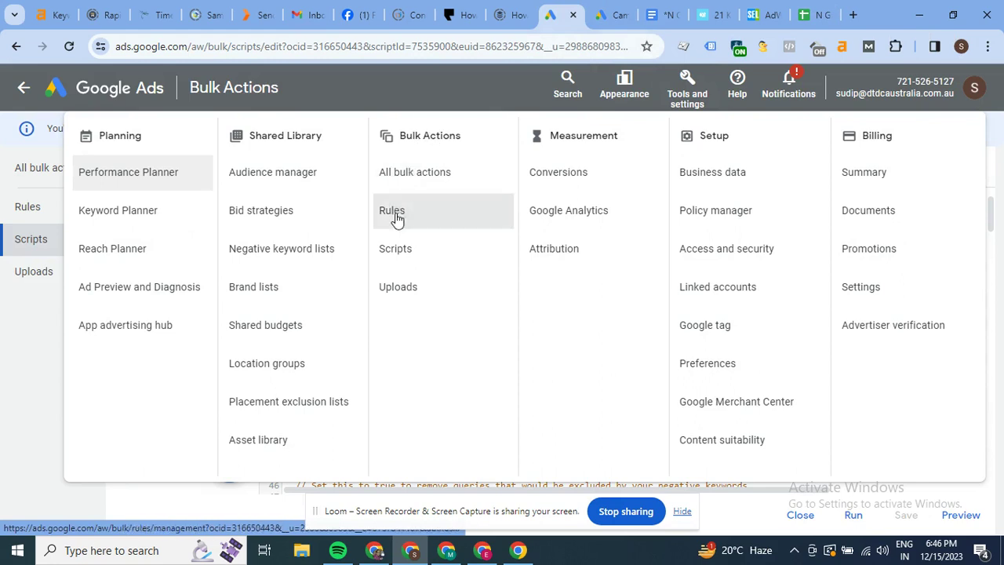
left_click(396, 249)
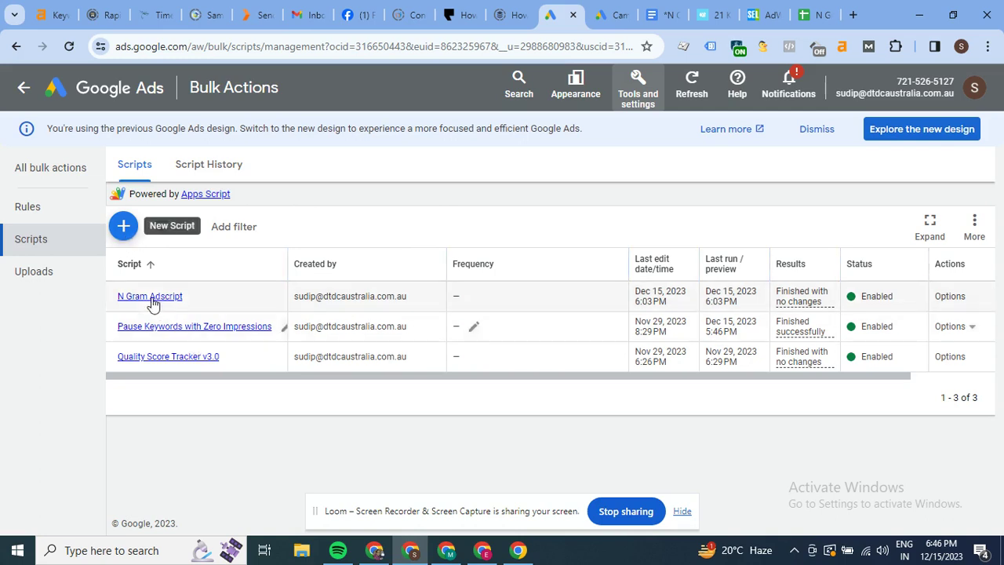
left_click(124, 229)
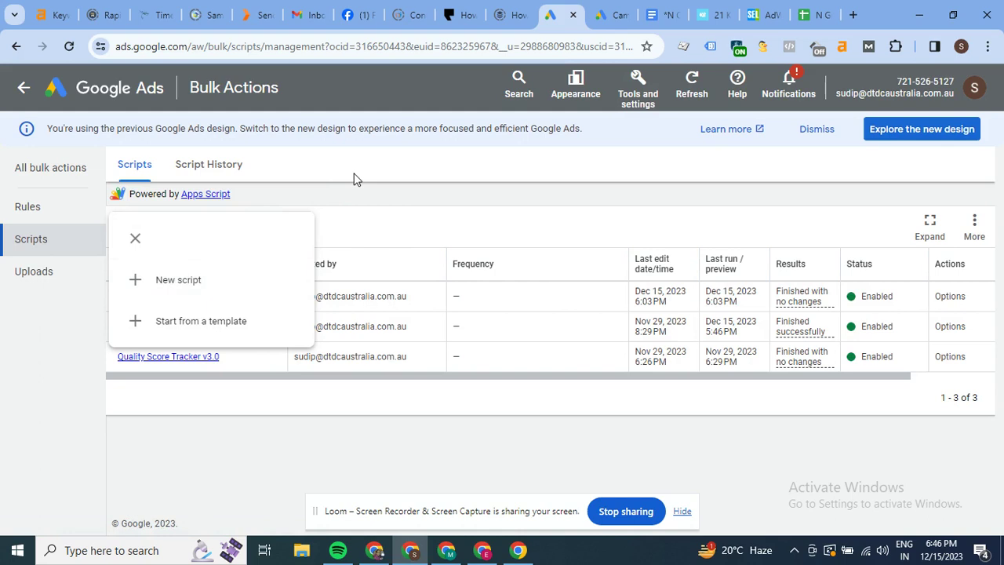
left_click(358, 180)
left_click(124, 231)
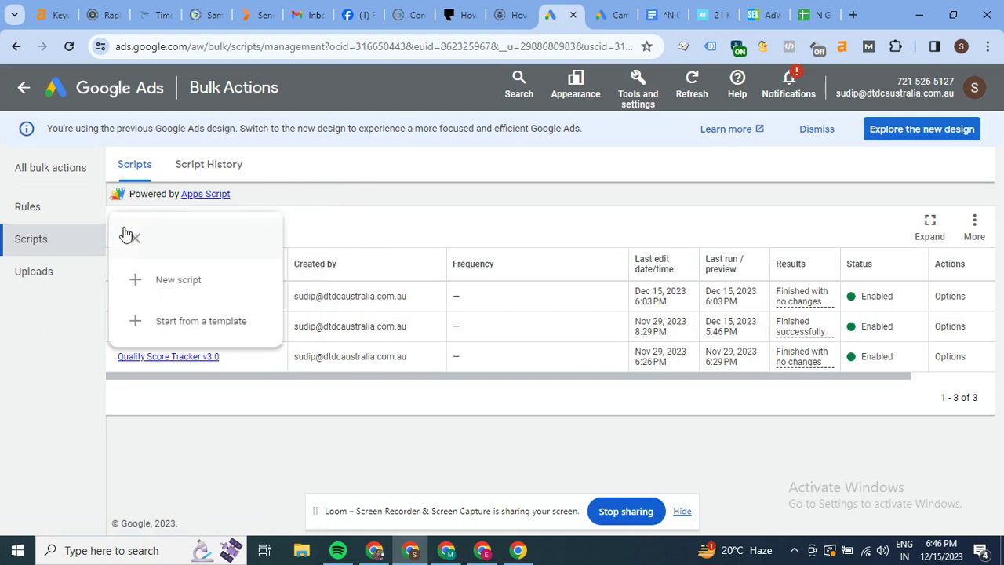
left_click(163, 281)
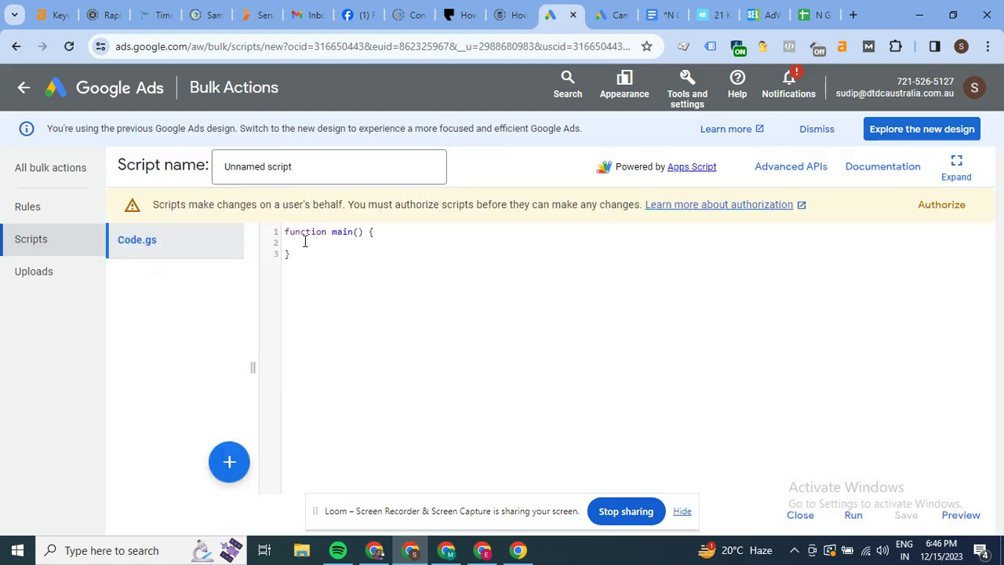
- Delete the default starter code in Code.gs, then bring up the N Gram Script source doc
left_click_drag(299, 254, 276, 230)
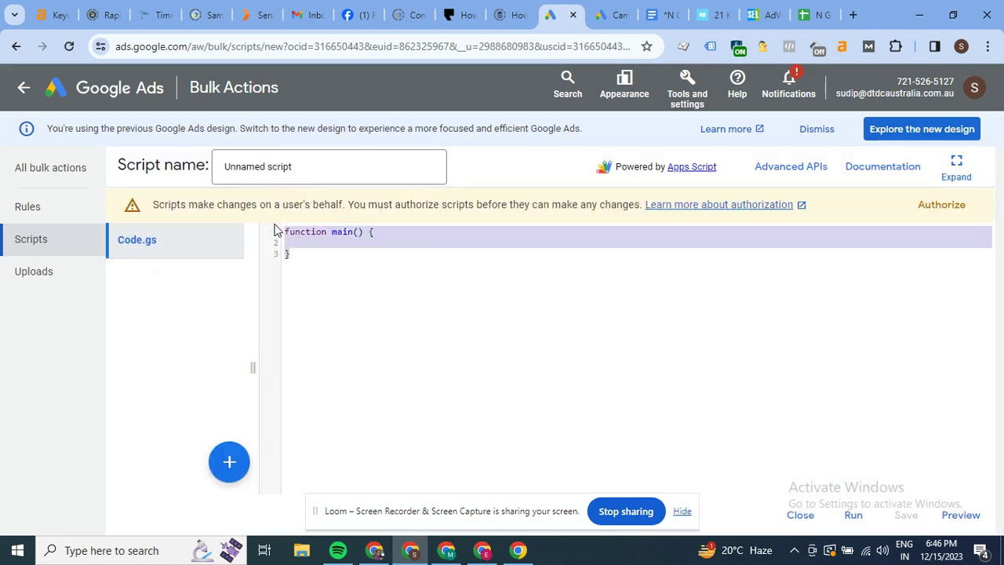
key("BackSpace")
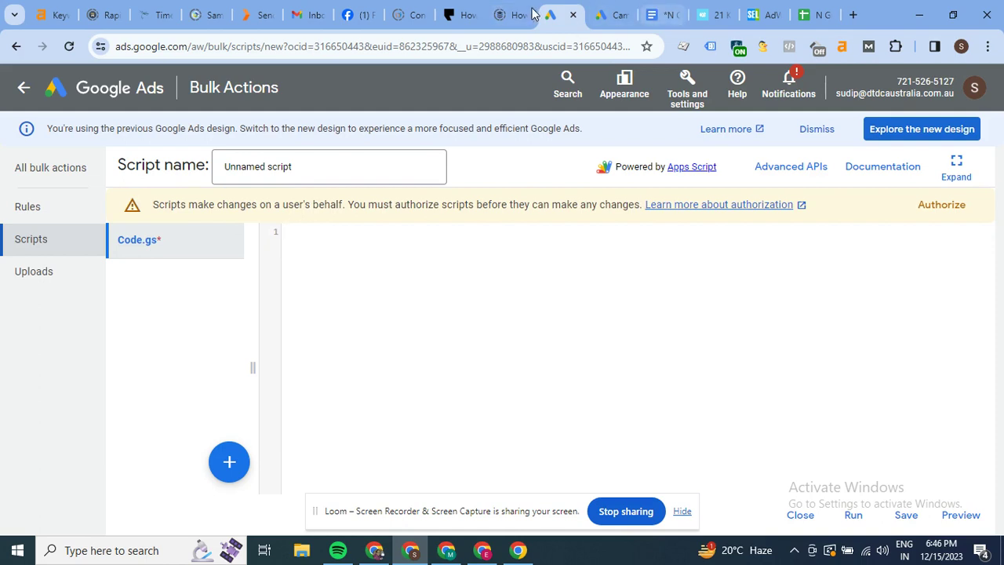
left_click(651, 13)
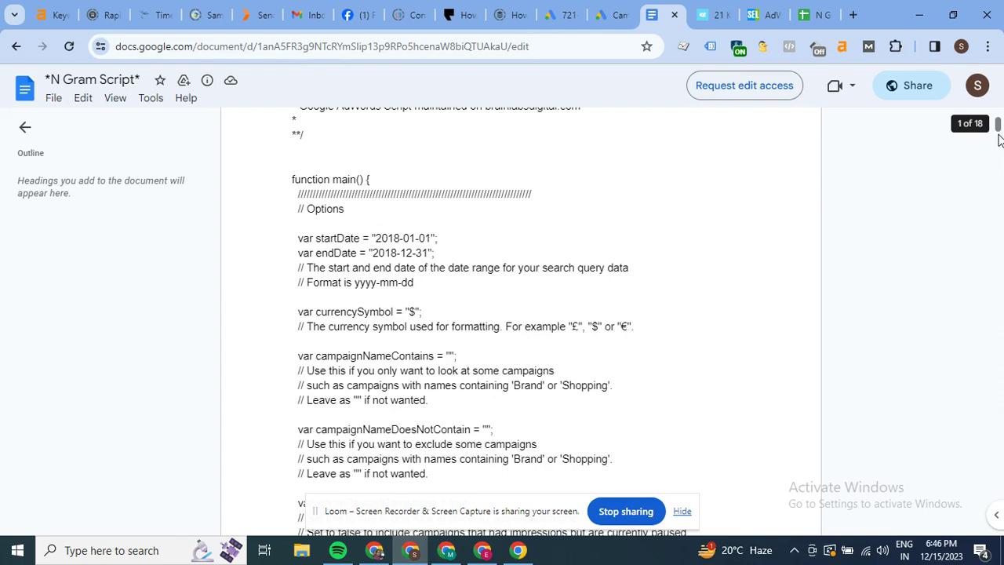
- Scroll to the top of the N Gram Script source, check the blank script, then return to the Search Engine Land article
left_click_drag(999, 126, 998, 116)
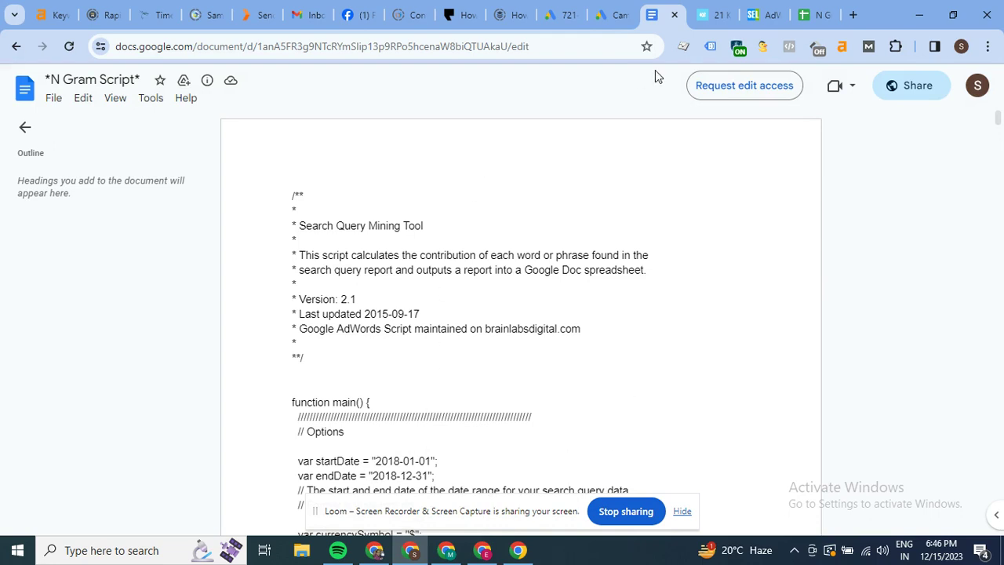
left_click(558, 12)
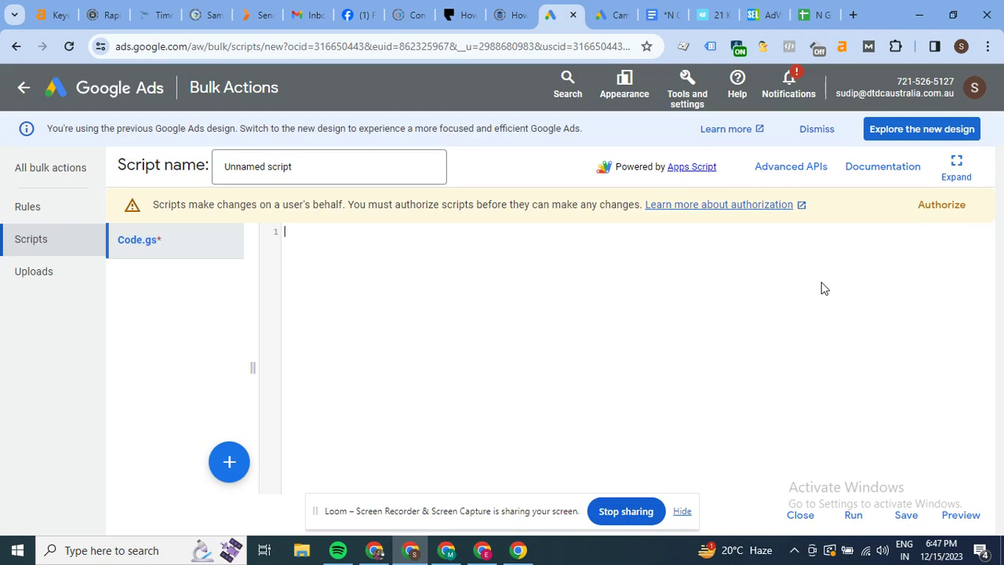
left_click(767, 15)
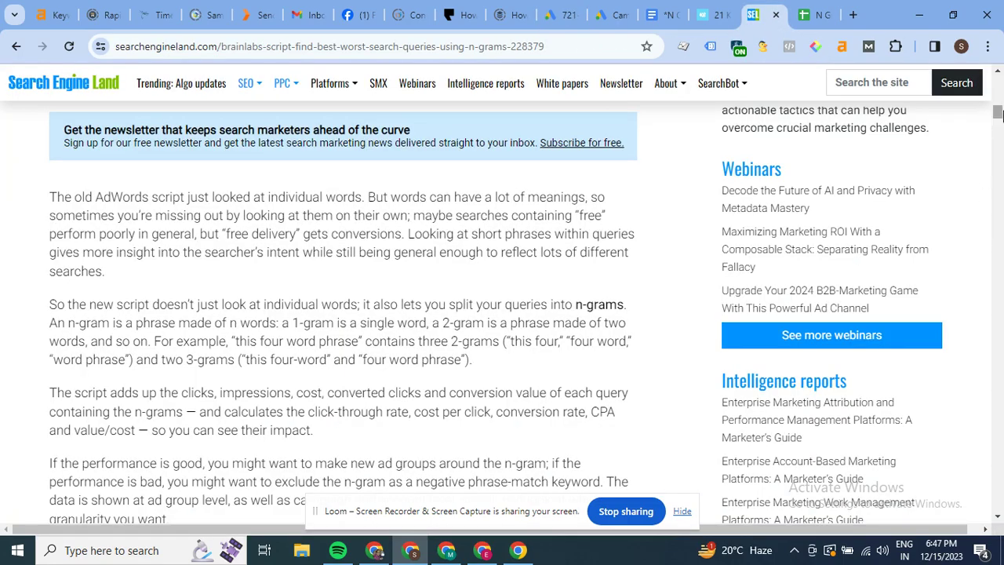
- Check the article's byline year and script options code, then switch to the KlientBoost scripts article
left_click_drag(996, 116, 997, 89)
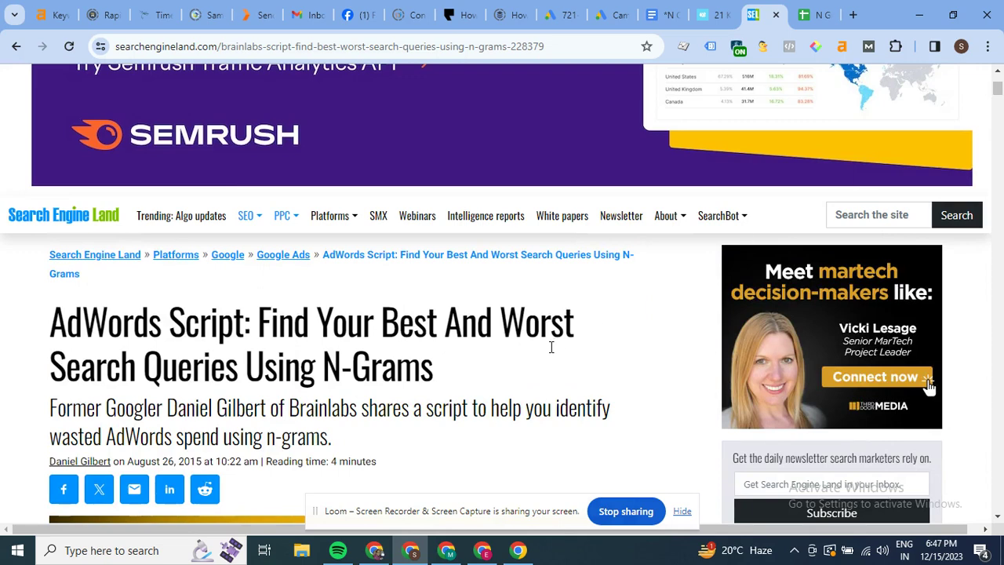
left_click_drag(203, 462, 181, 462)
left_click(473, 438)
left_click_drag(998, 90, 999, 156)
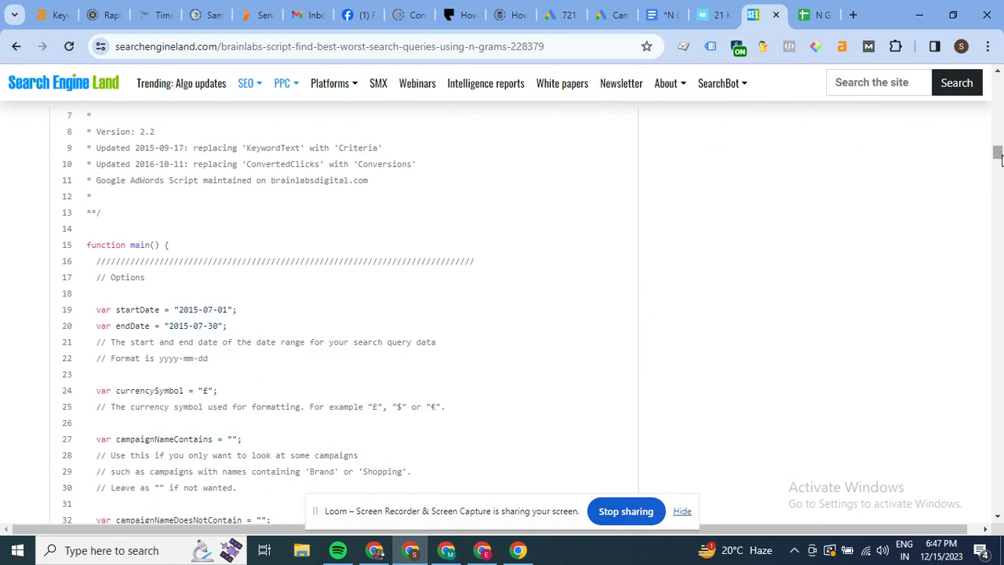
left_click(721, 10)
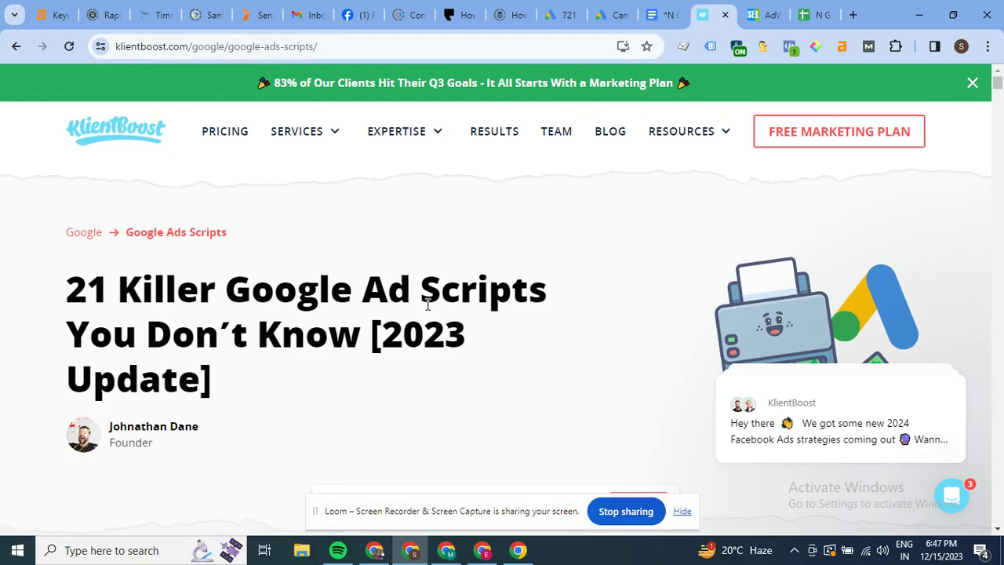
- Switch back to the Search Engine Land n-gram script code with its 2015 date options
left_click(758, 9)
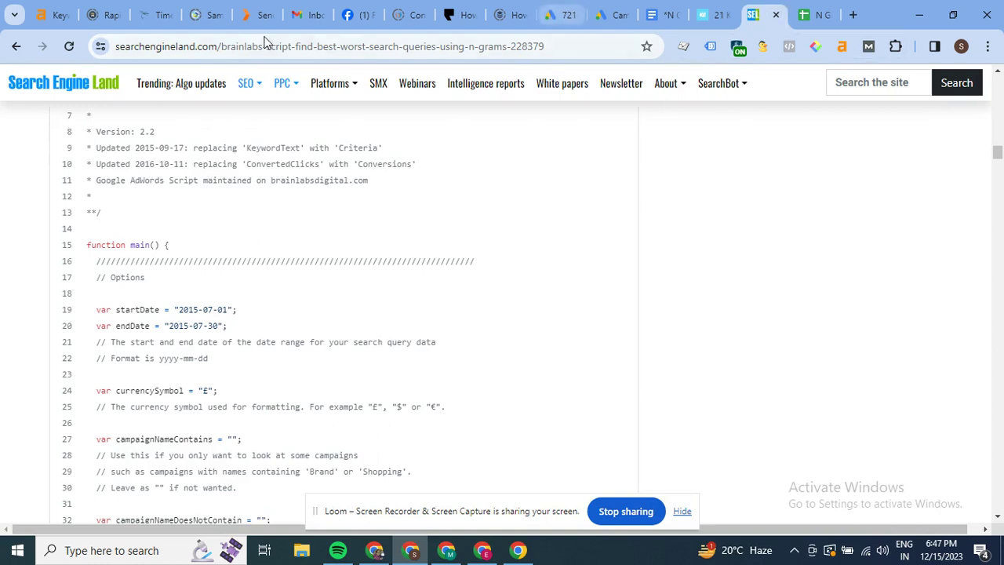
- Open the article author's profile from the article's end and browse his latest Google Ads script articles
left_click_drag(997, 153, 997, 492)
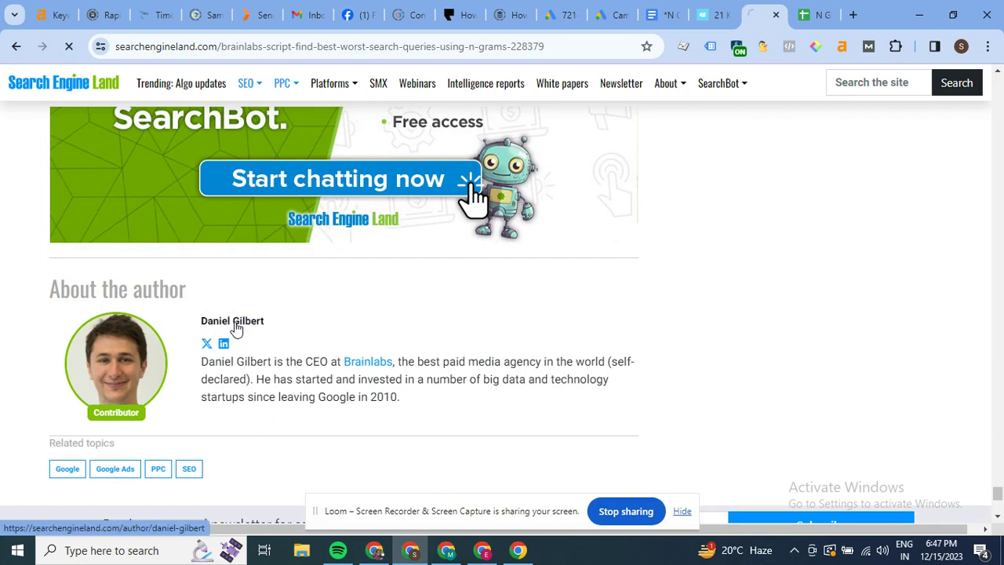
left_click(236, 328)
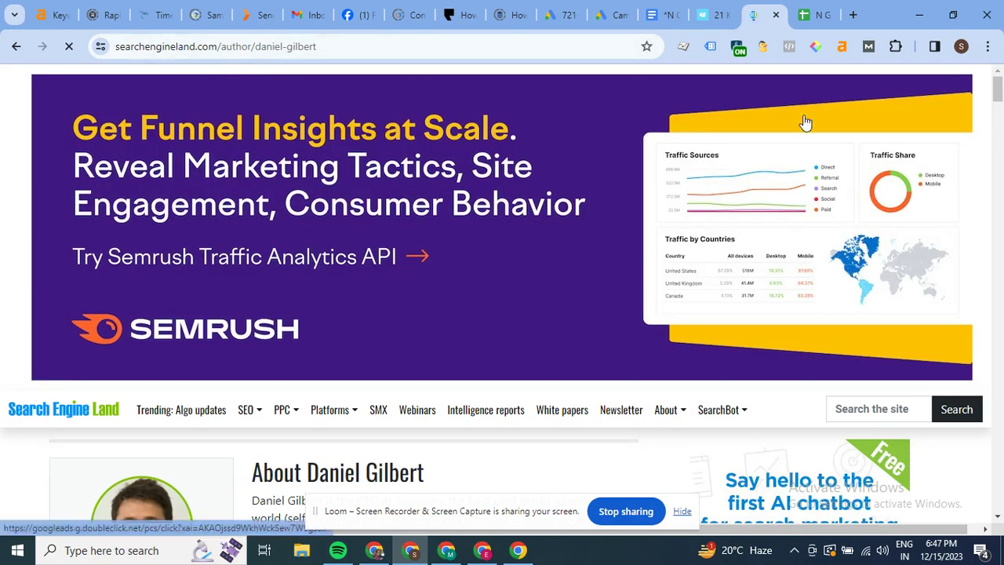
scroll(998, 110, "down", 4)
scroll(1000, 109, "down", 4)
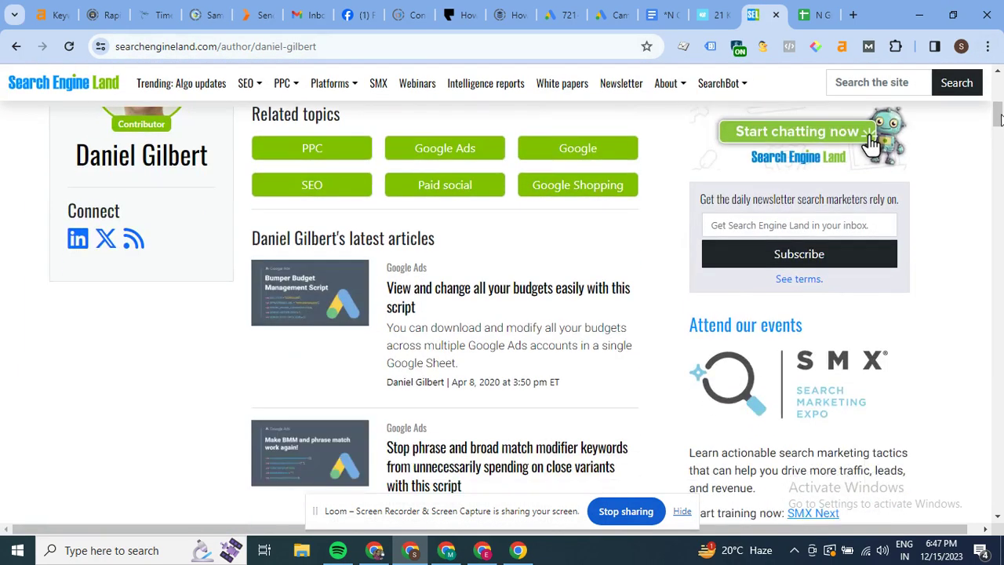
scroll(773, 104, "up", 1)
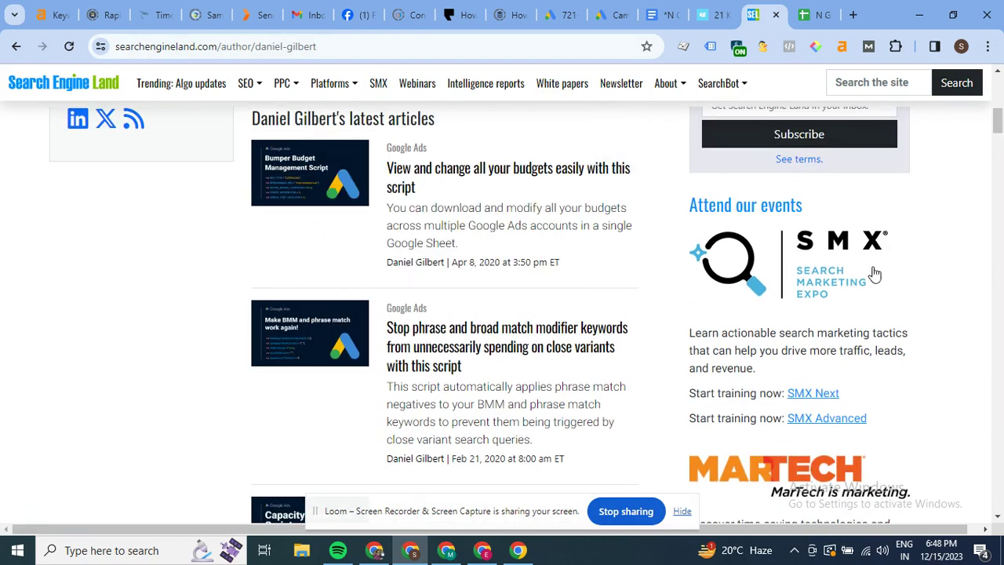
left_click_drag(998, 118, 999, 154)
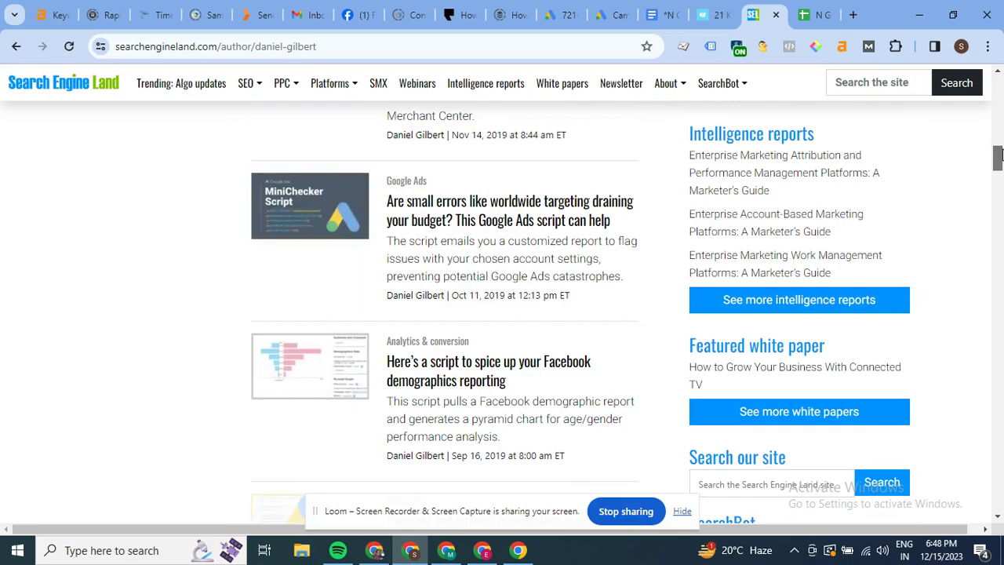
left_click_drag(998, 154, 999, 93)
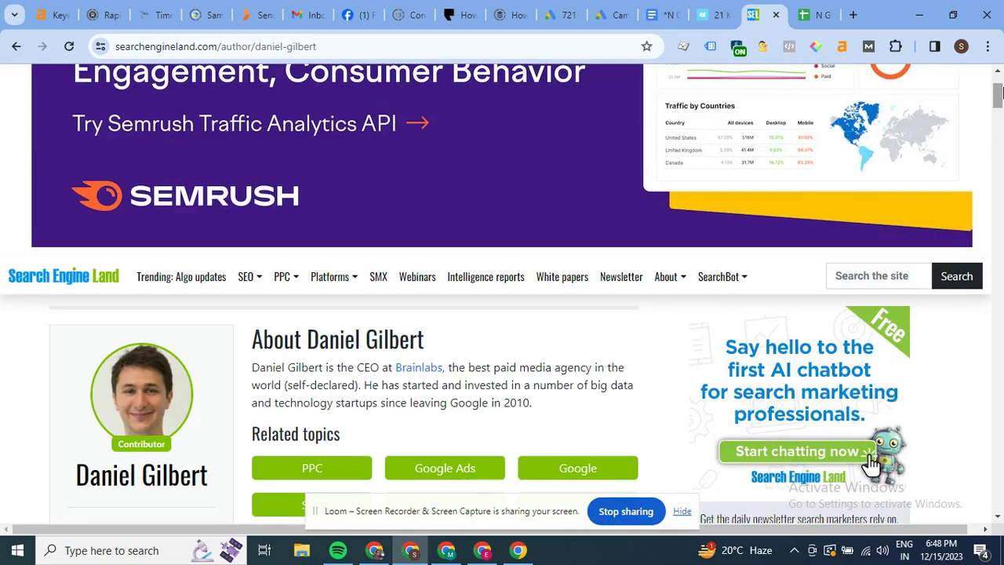